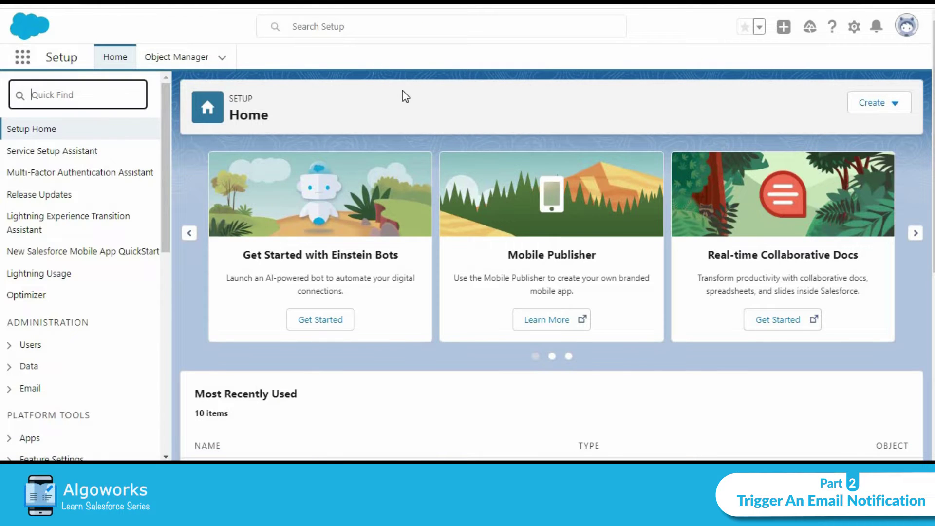
Step: From Setup's Flows list, create a new Record-Triggered Flow
text(Flow)
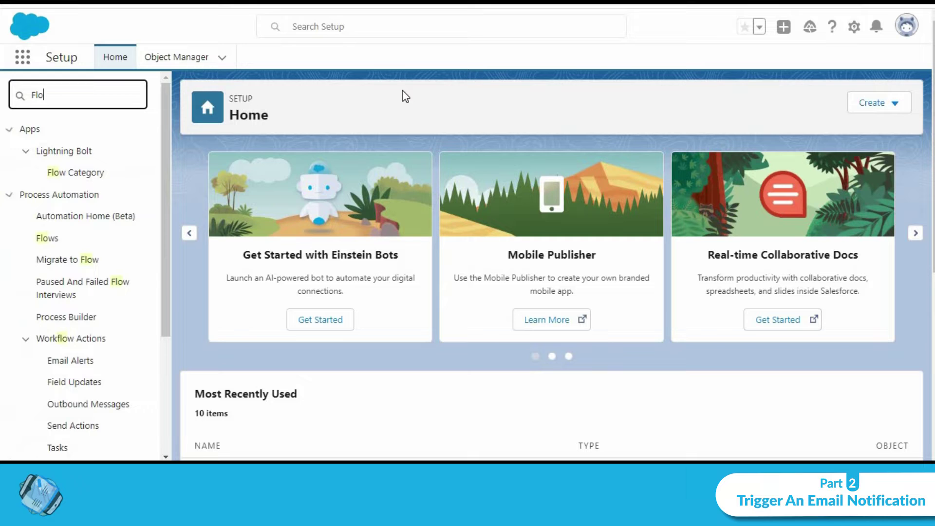
click(42, 241)
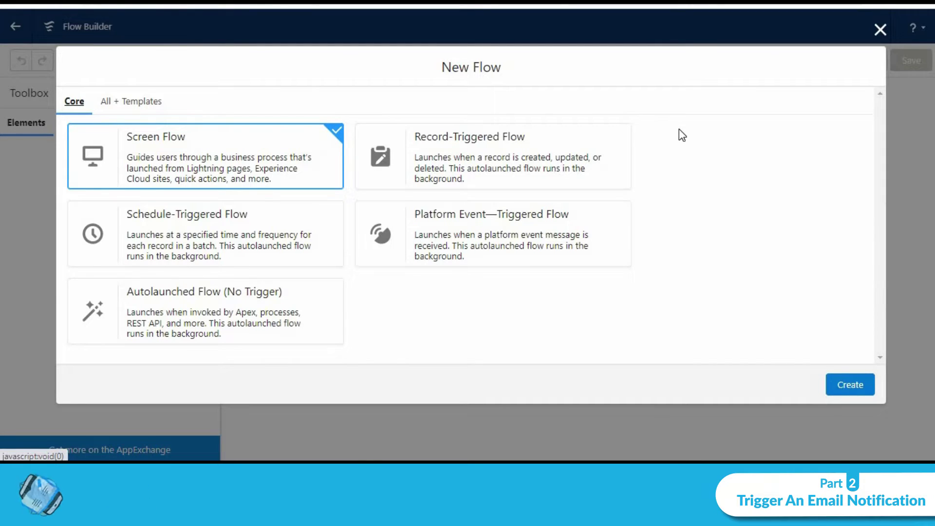
click(536, 156)
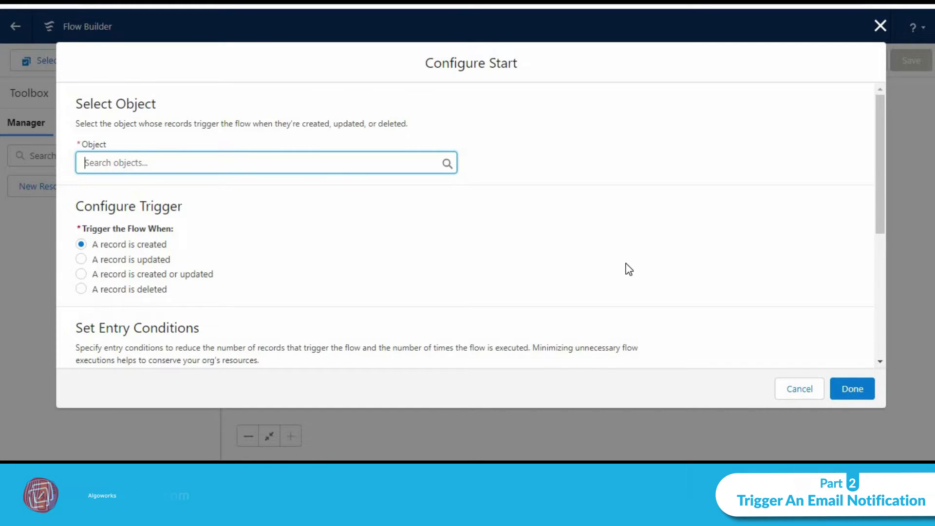
Step: Set Lead as the triggering object, running when a record is created or updated
click(581, 175)
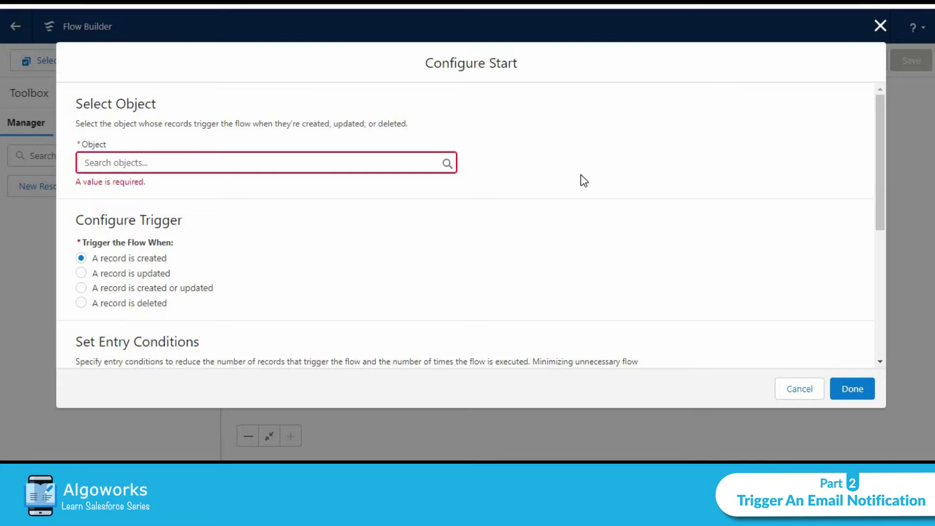
click(224, 169)
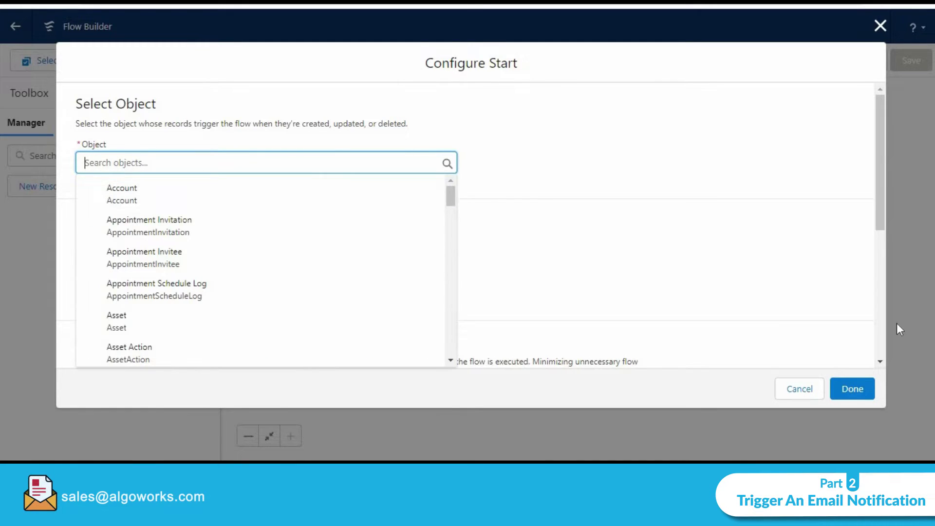
text(Lead)
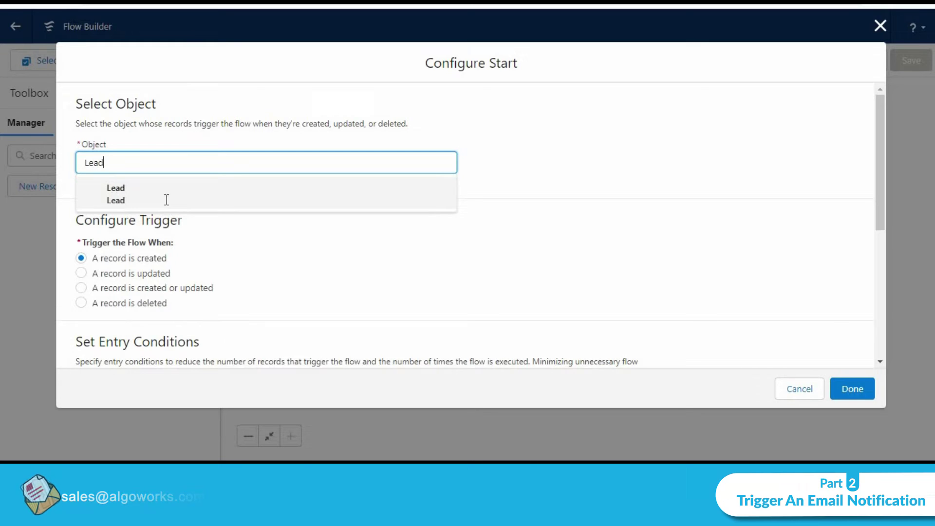
click(166, 200)
scroll(570, 188, down, 1)
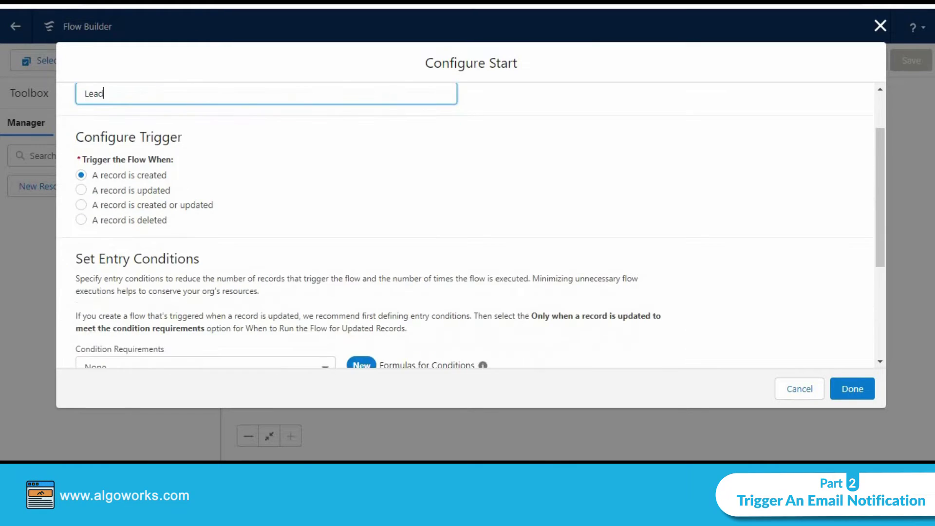
scroll(643, 191, up, 1)
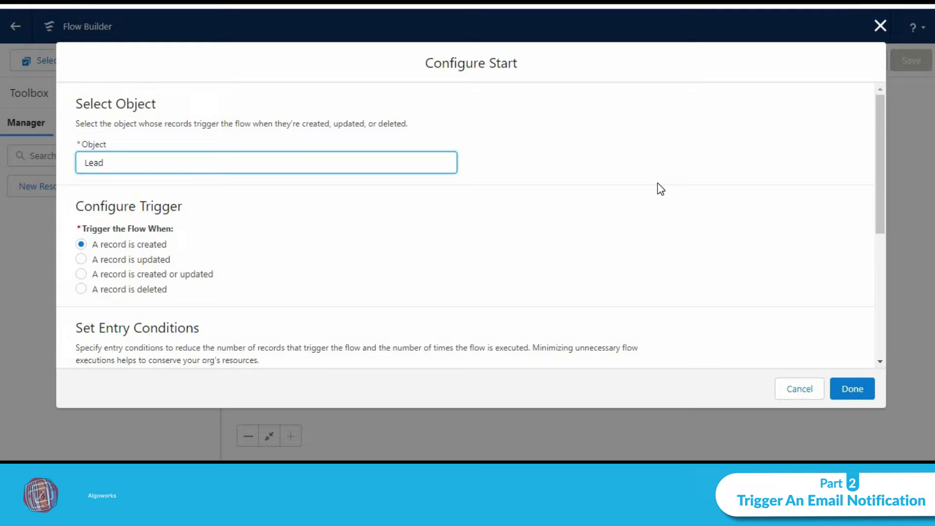
click(205, 276)
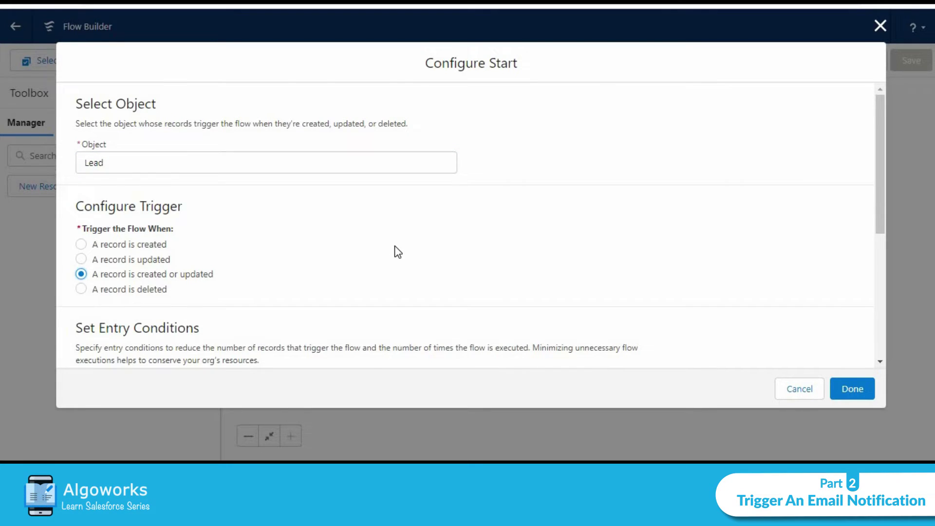
Step: Add an All Conditions Are Met (AND) entry condition: Rating Equals Hot
scroll(398, 252, down, 3)
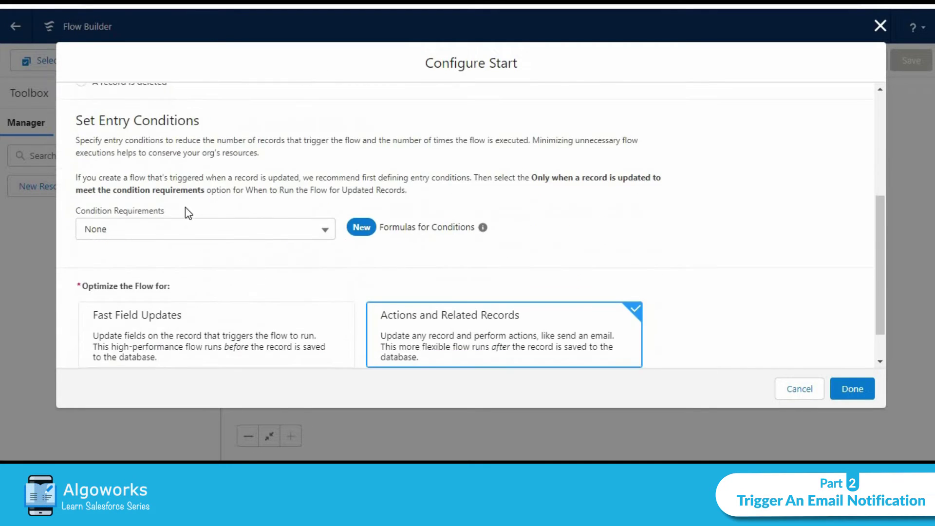
click(295, 235)
click(168, 284)
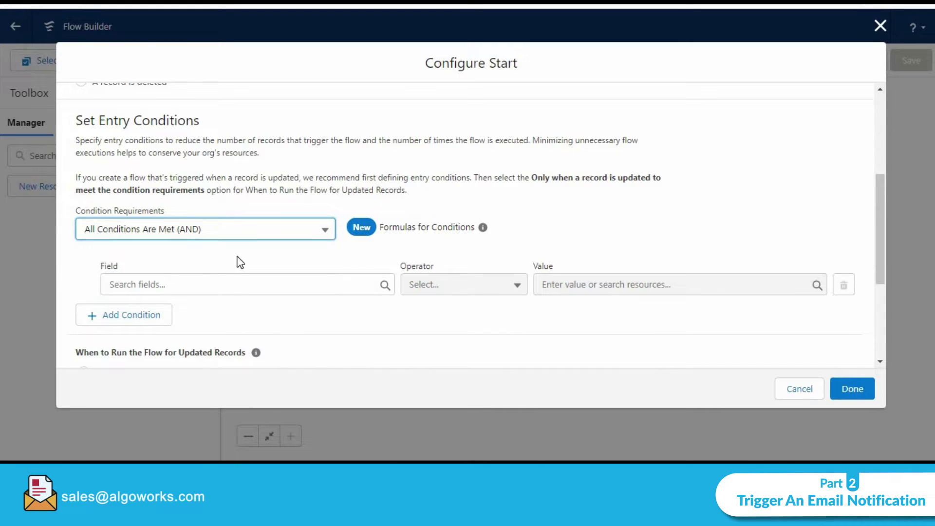
click(232, 285)
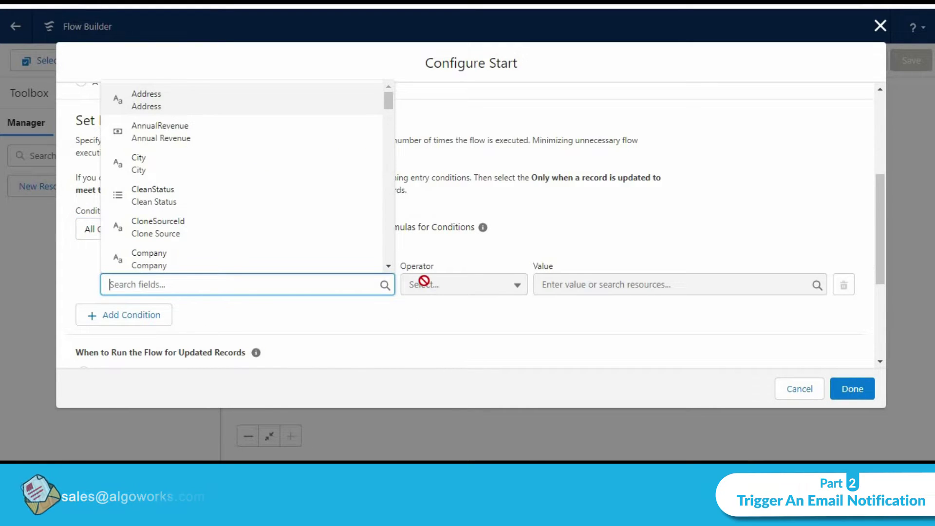
text(Rat)
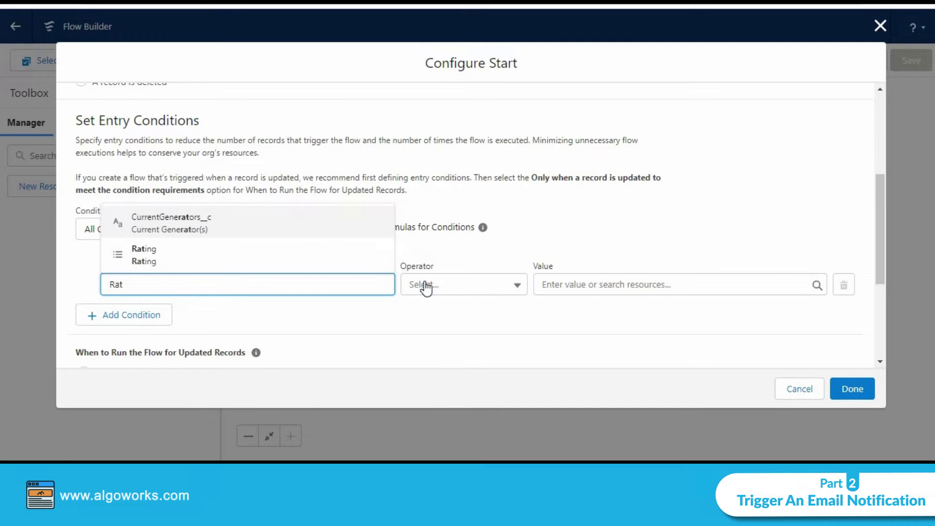
click(192, 255)
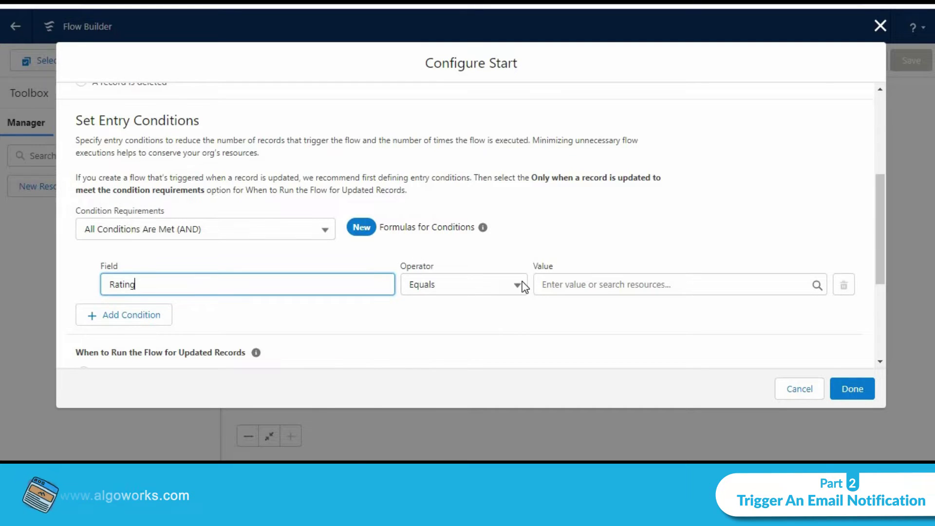
click(610, 284)
click(629, 124)
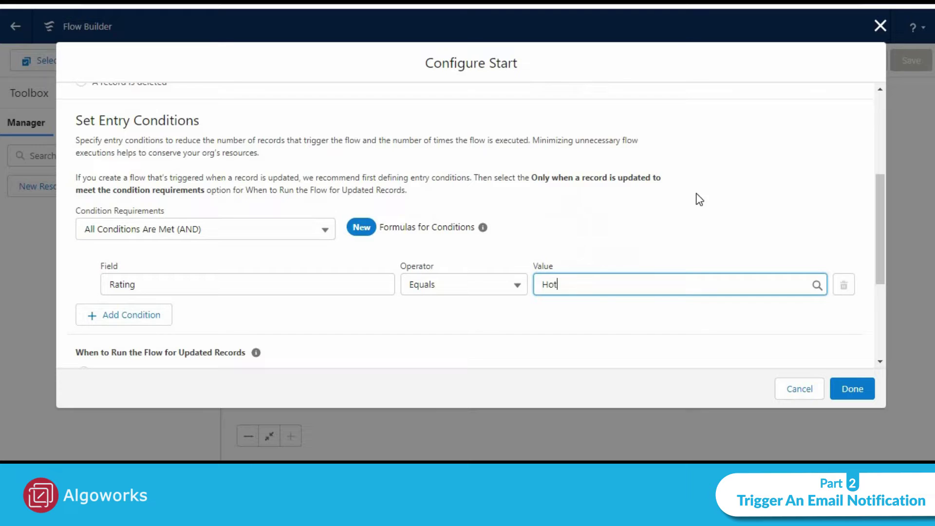
scroll(656, 269, down, 4)
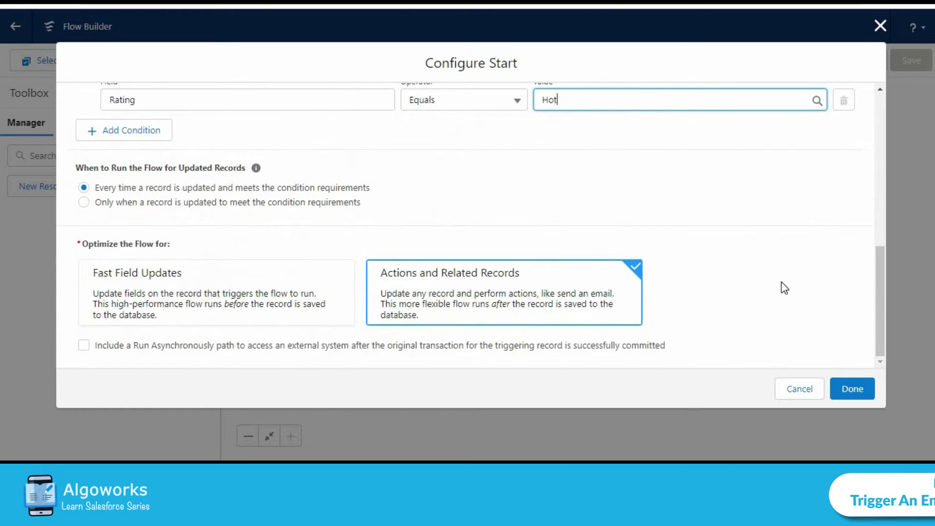
Step: Confirm the start settings and add an Email-category Send Email action after the trigger
click(853, 389)
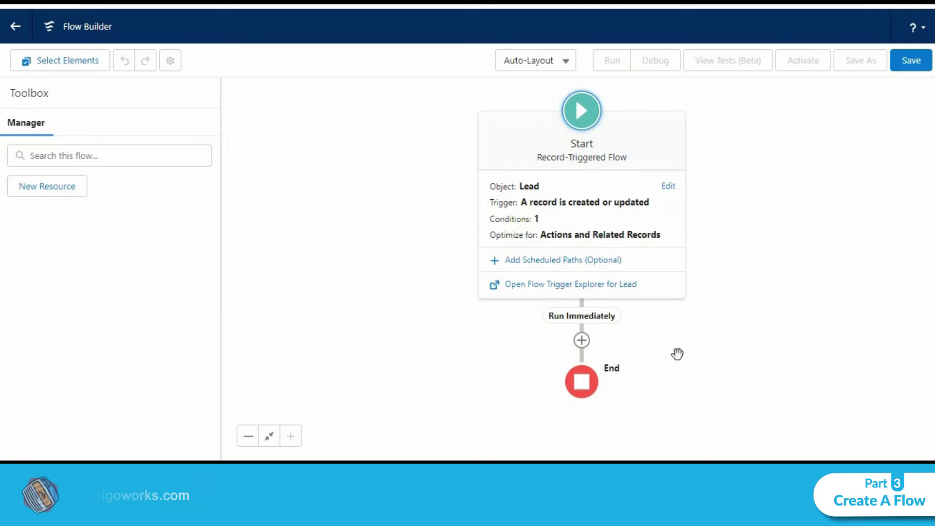
click(582, 340)
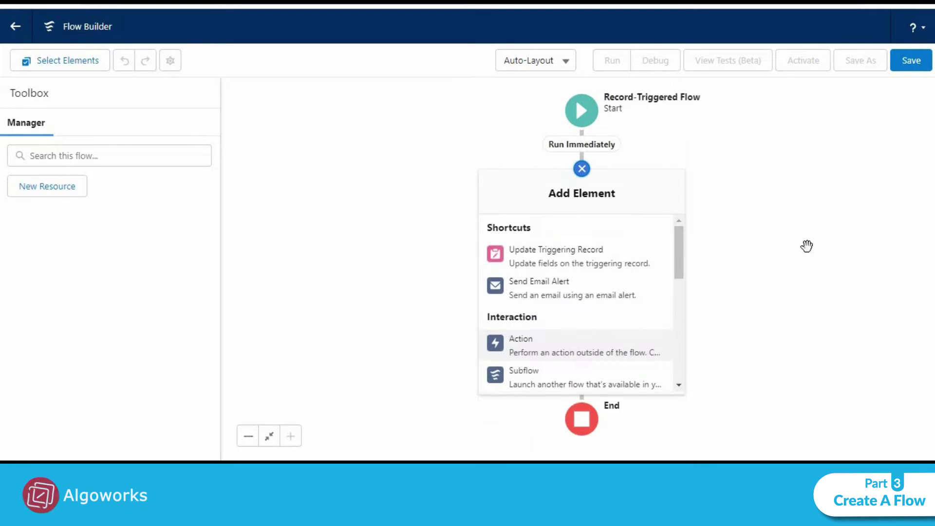
click(546, 347)
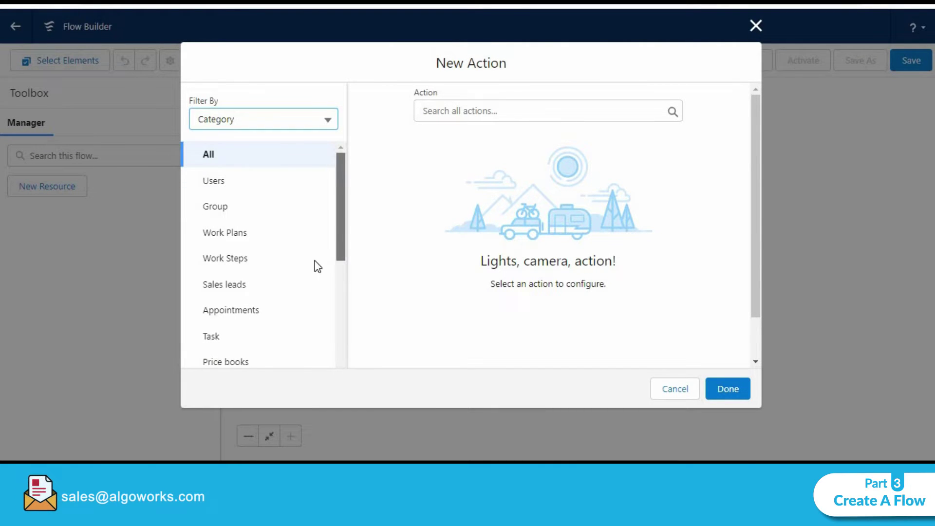
scroll(318, 266, down, 8)
click(212, 356)
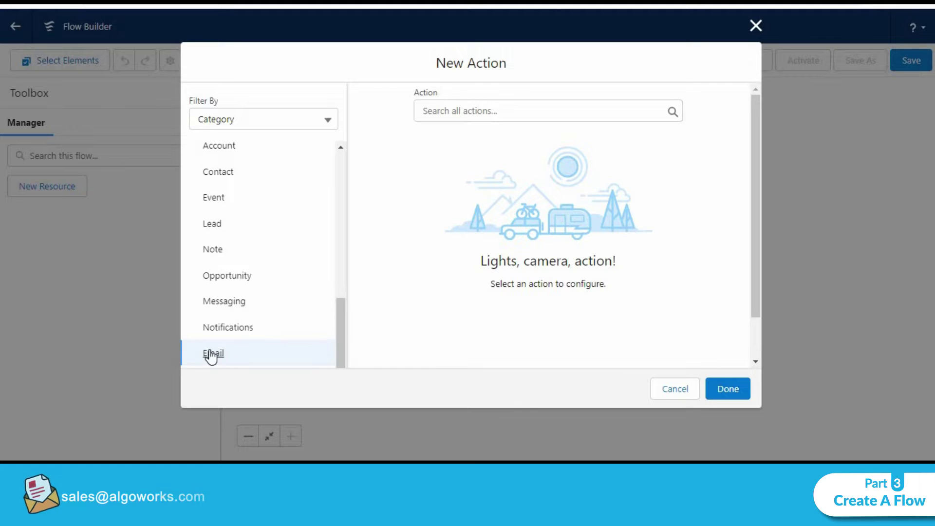
click(524, 115)
click(472, 141)
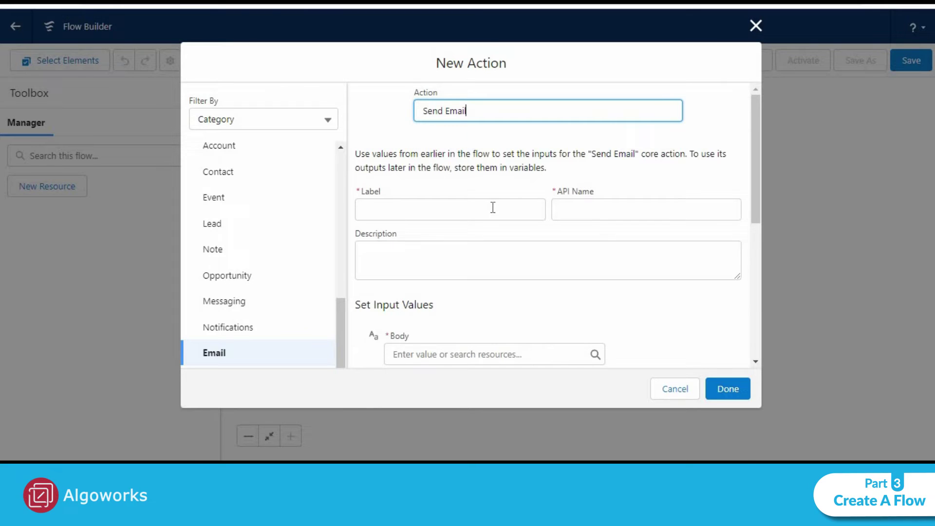
Step: Label the action 'Send Email to notify lead owners', with API name Send_Email_to_notify_lead_owners
click(493, 207)
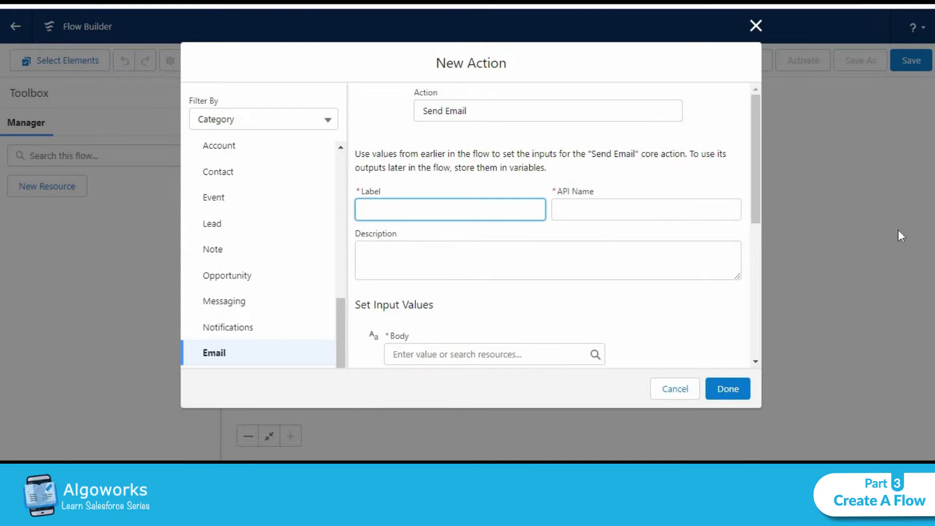
text(Se)
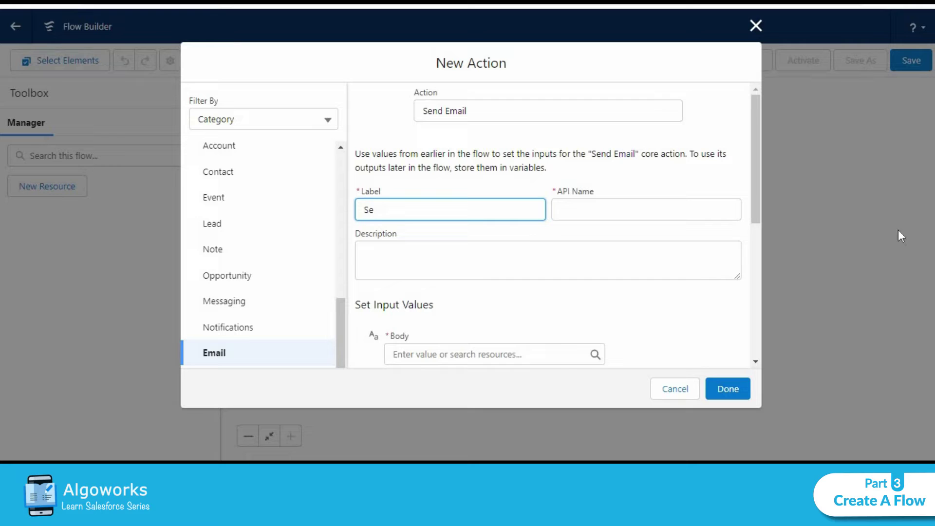
text(nd Email)
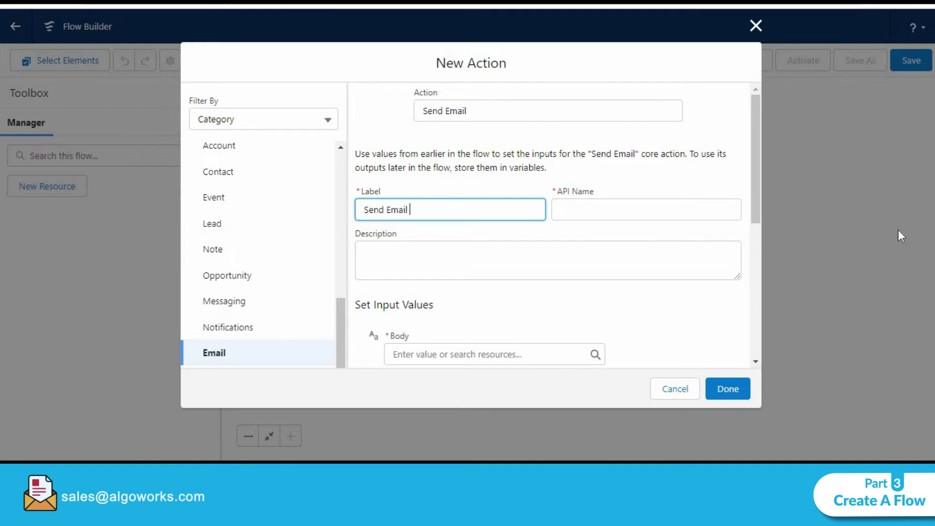
text( to no)
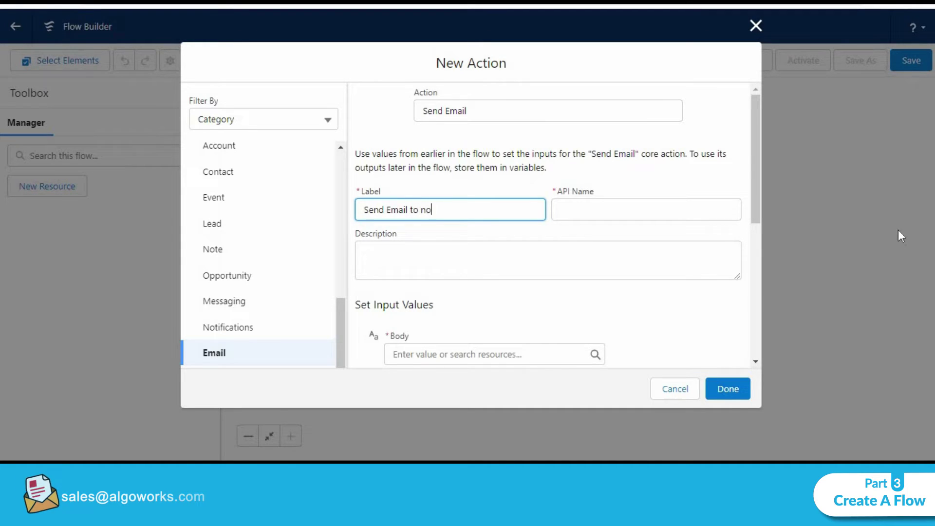
text(tify )
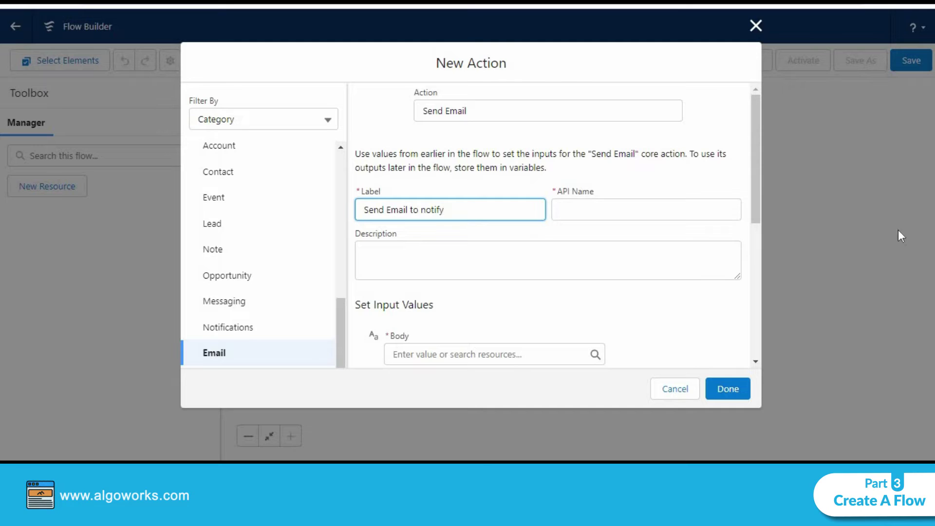
text(lead owners)
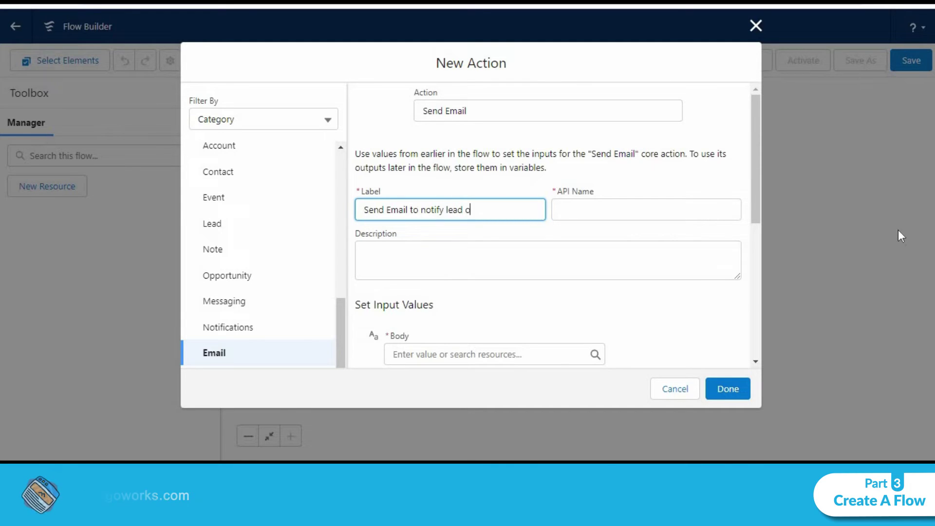
click(580, 208)
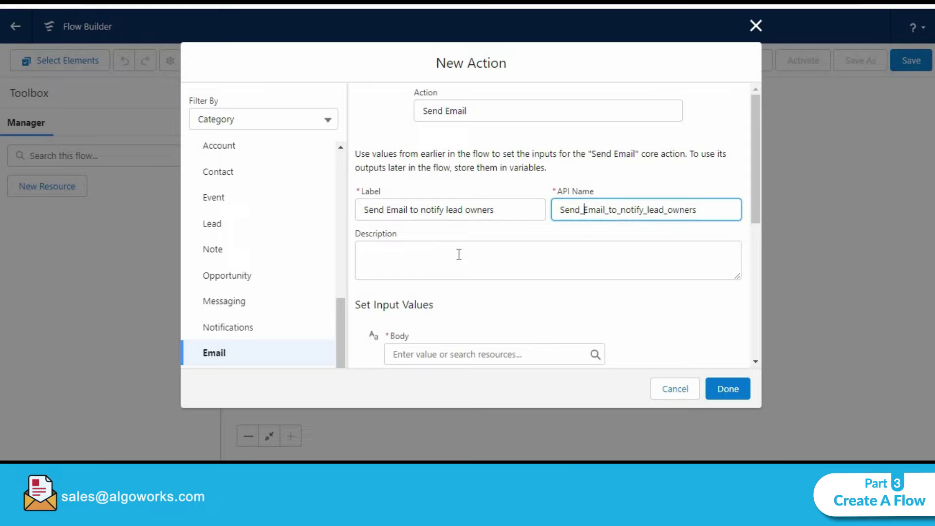
Step: Write the body: 'This lead has been rated as Hot, Kindly follow up with the customer to understand further requirements.'
scroll(625, 254, down, 3)
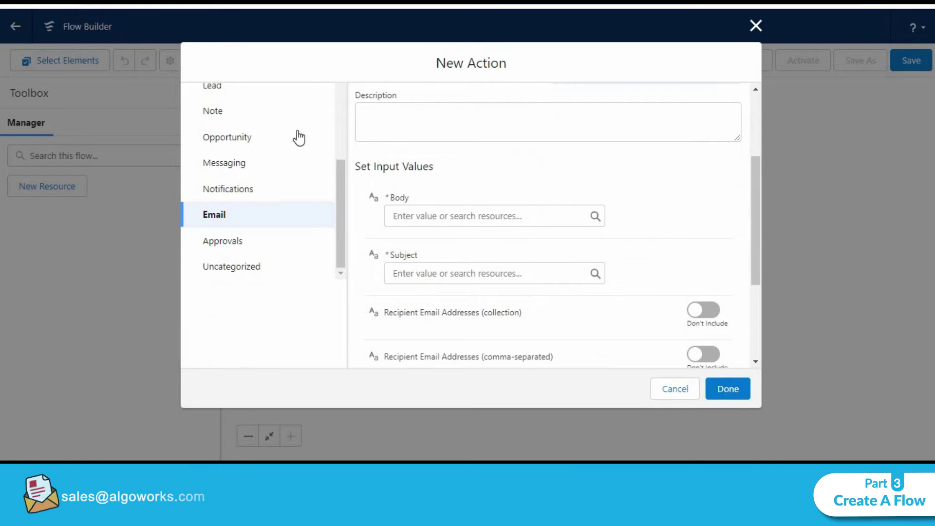
scroll(453, 178, down, 1)
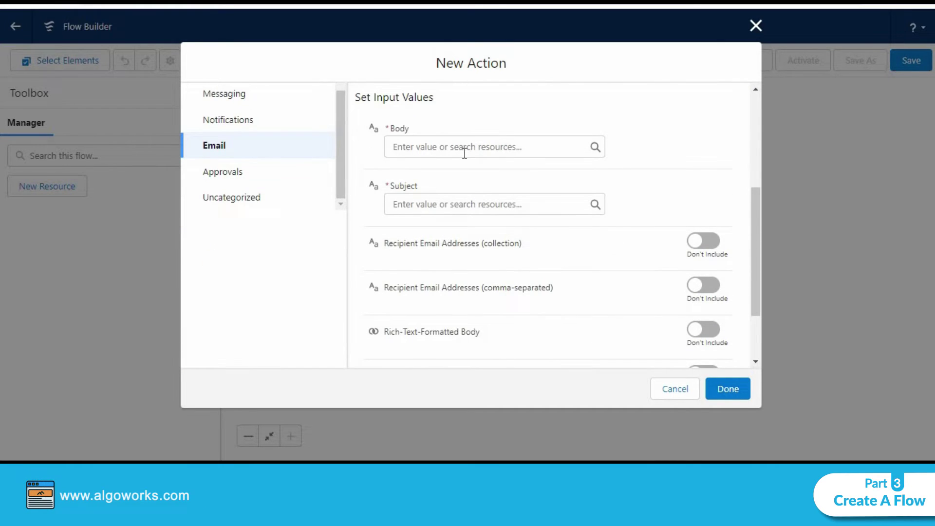
click(464, 153)
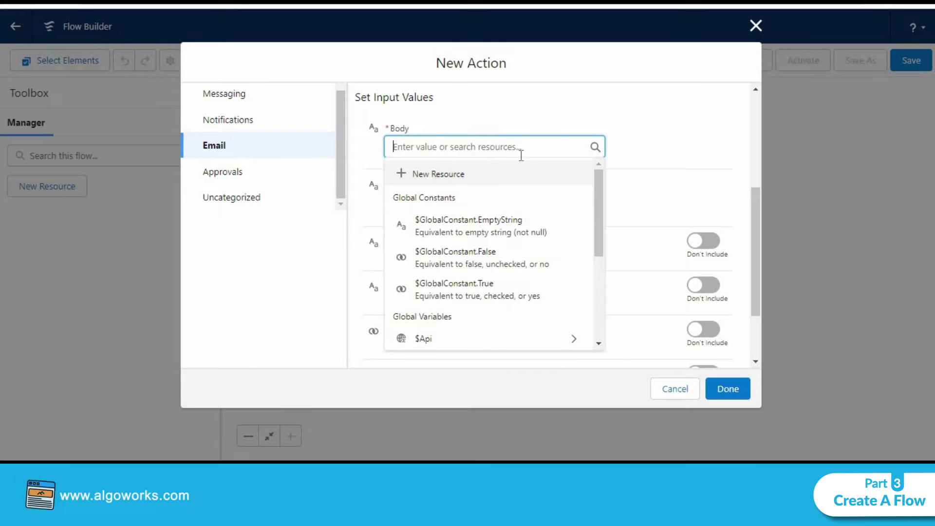
click(668, 144)
click(486, 145)
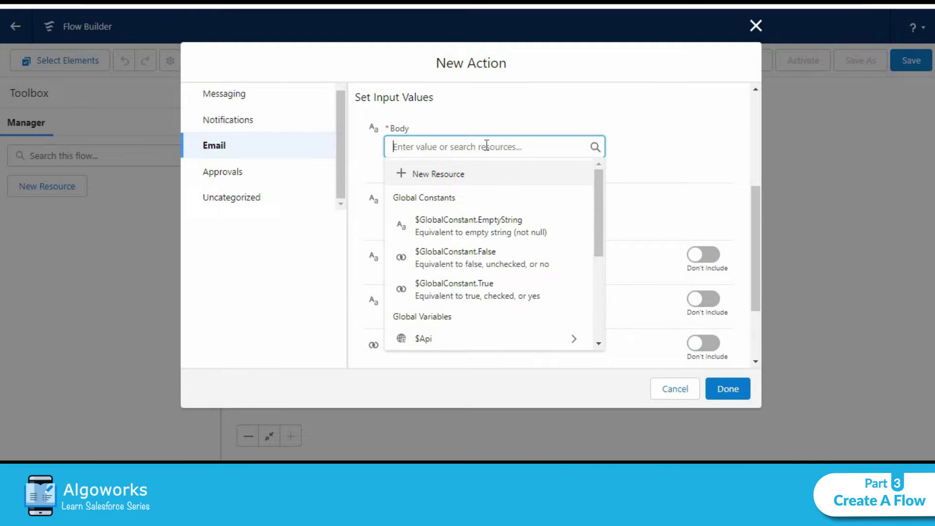
text(This)
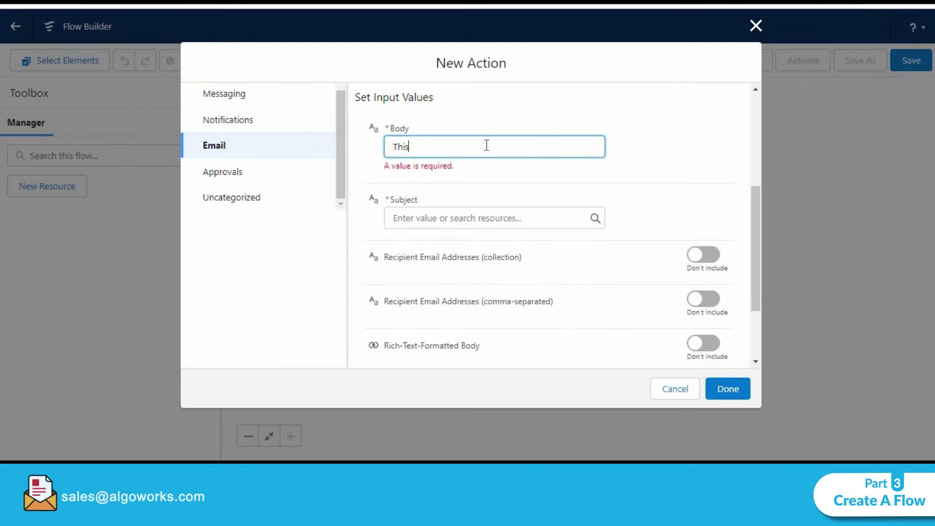
text( lead has)
key(BackSpace)
key(BackSpace)
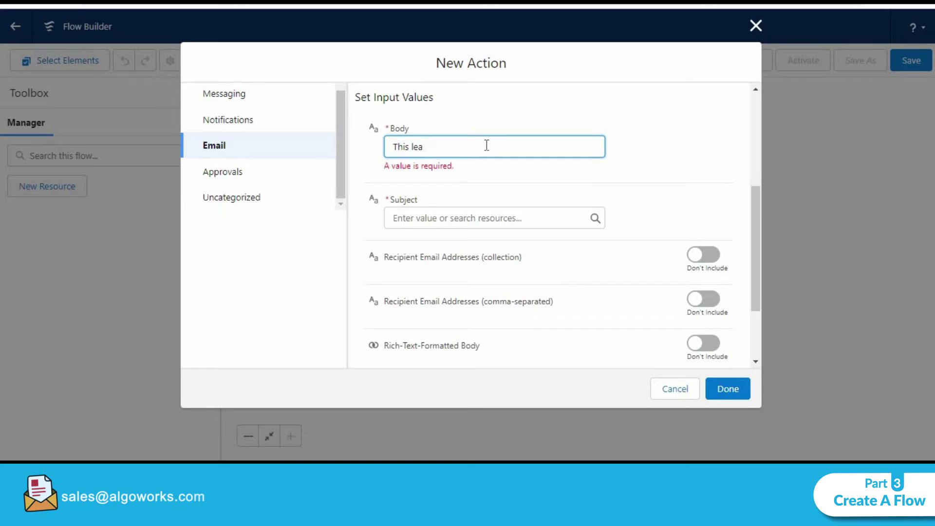
text(d has been r)
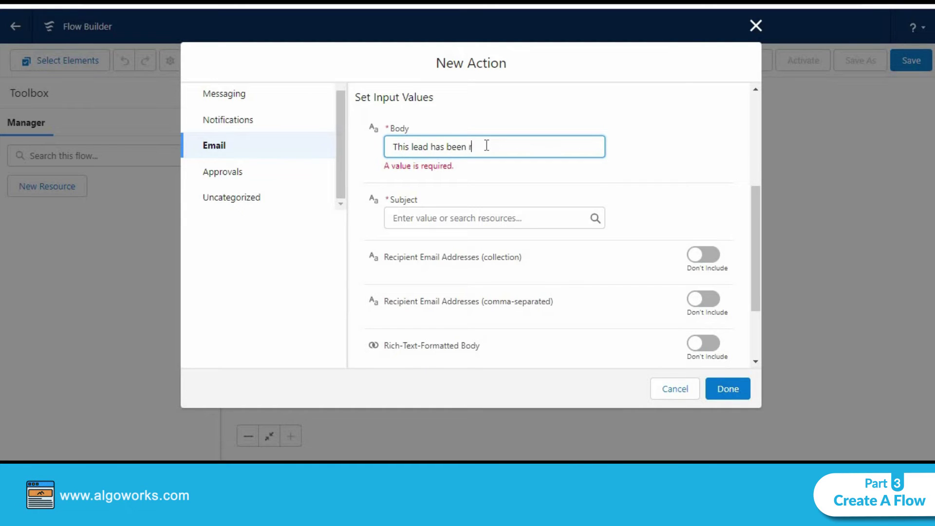
text(ated as Hot, K)
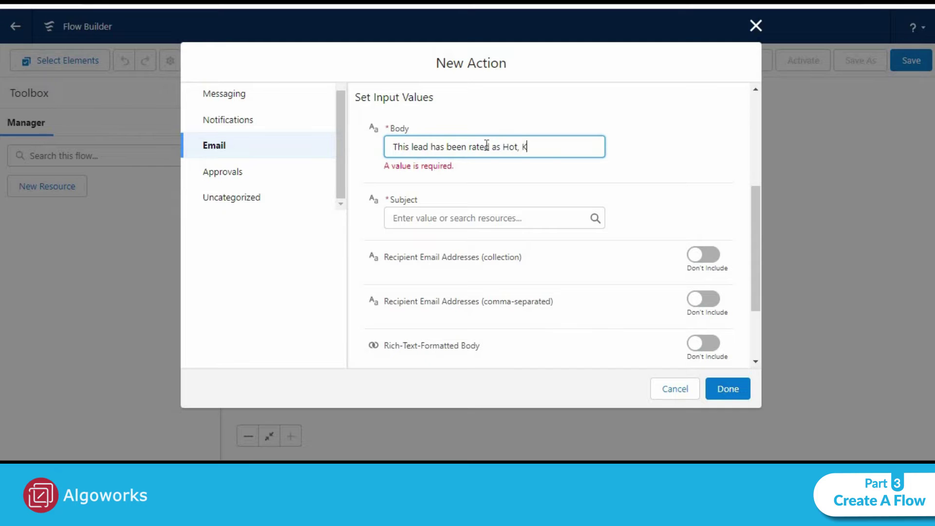
text(inldy)
key(BackSpace)
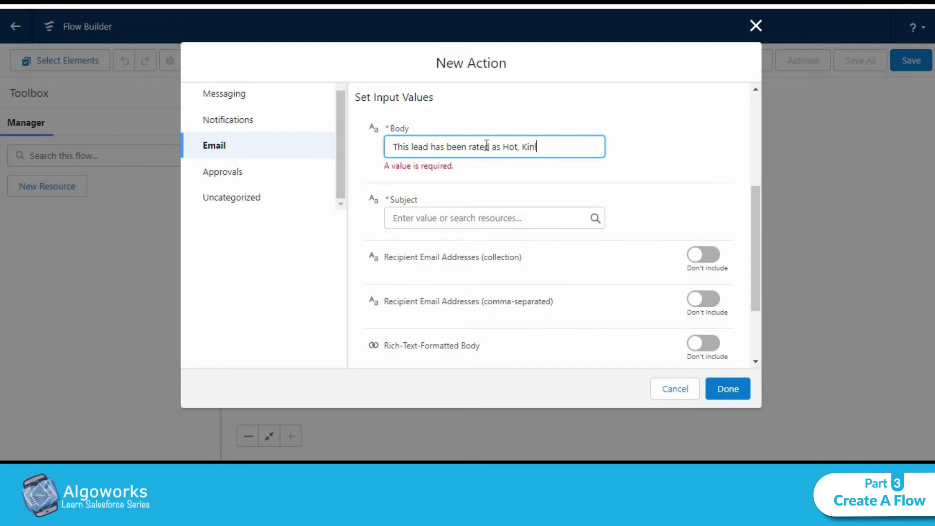
text(dly fo)
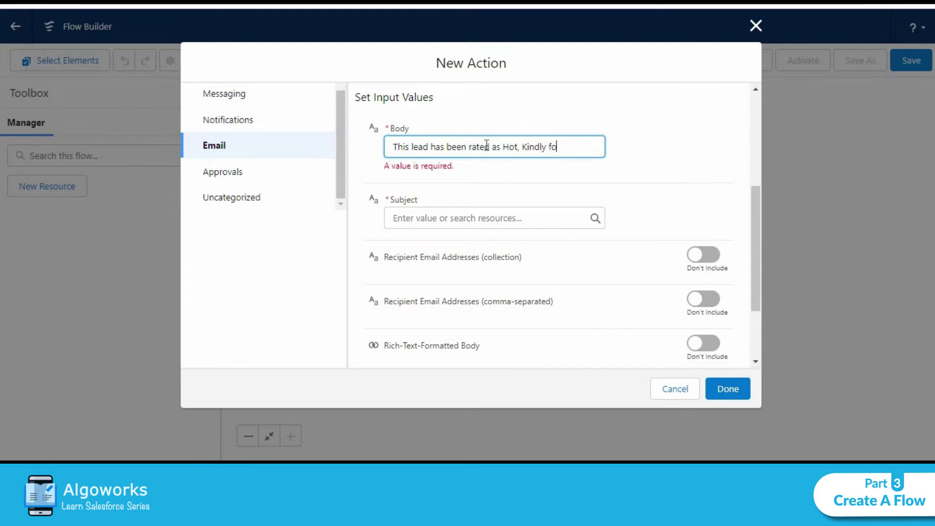
text(llow u)
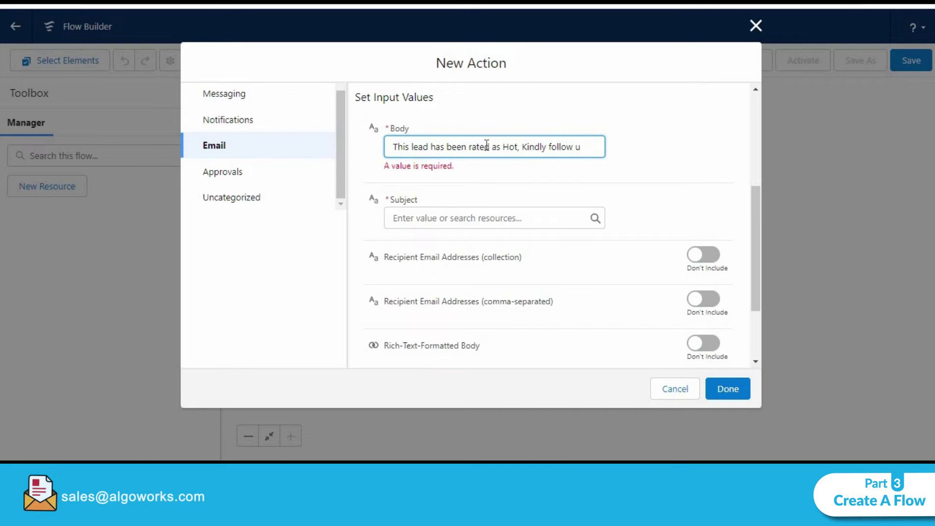
text(p with the cust)
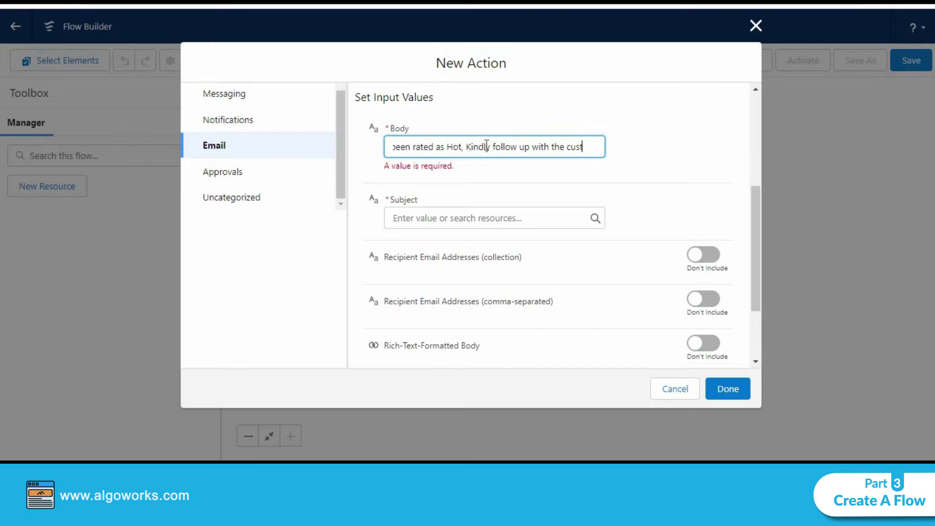
text(oemr)
key(BackSpace)
key(BackSpace)
key(BackSpace)
text(mer to)
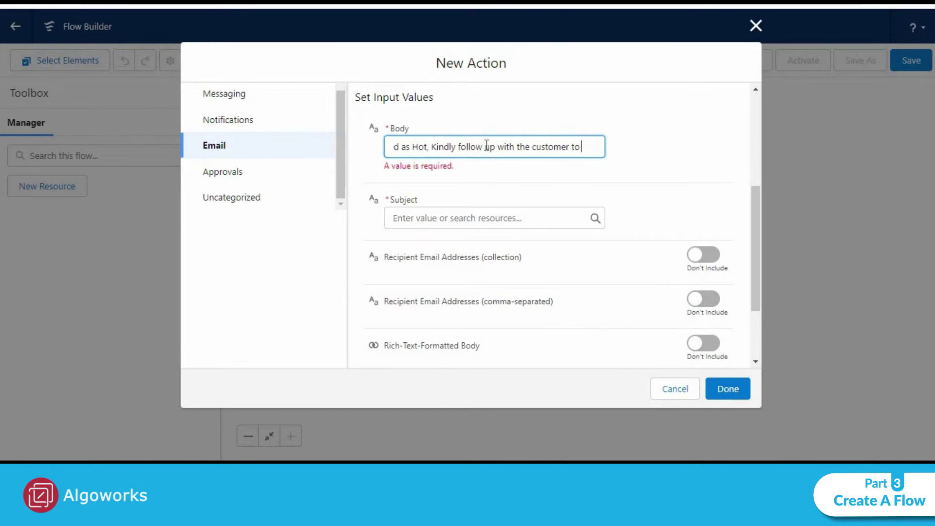
text( underst)
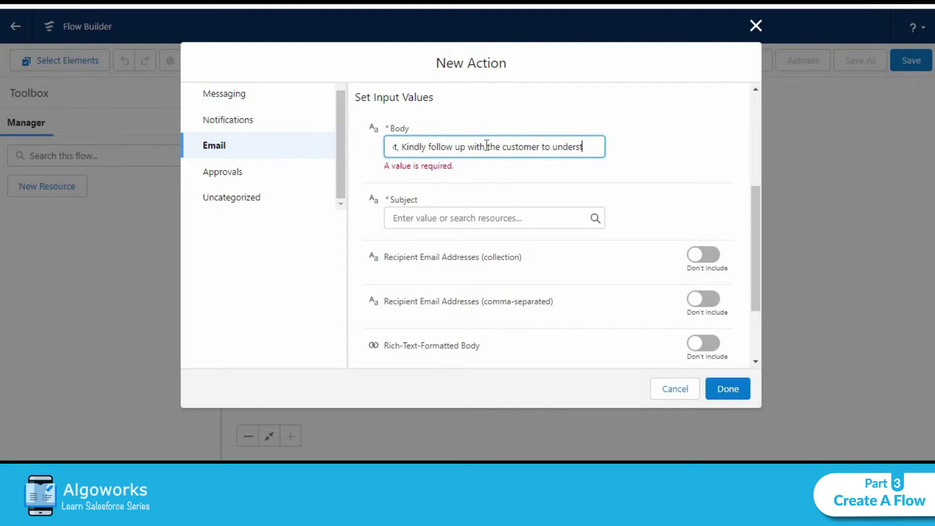
text(and fue)
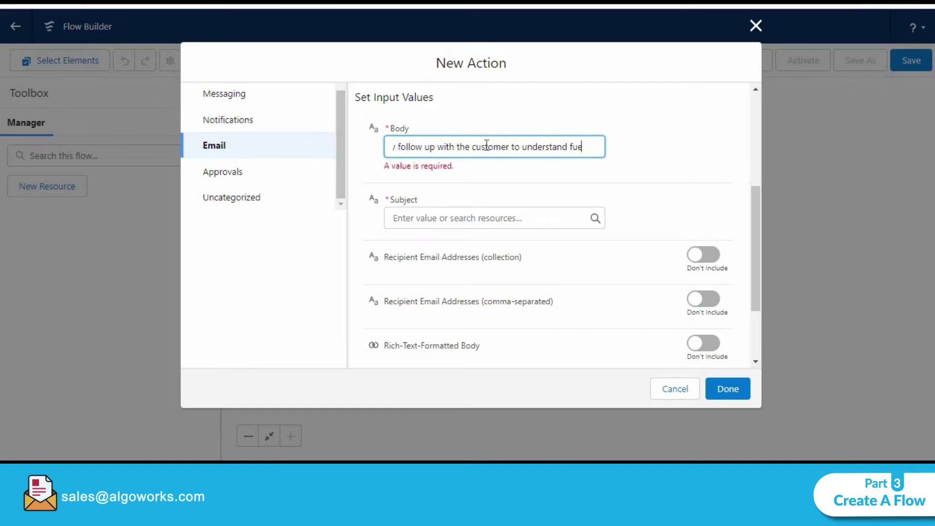
key(BackSpace)
text(rther requir)
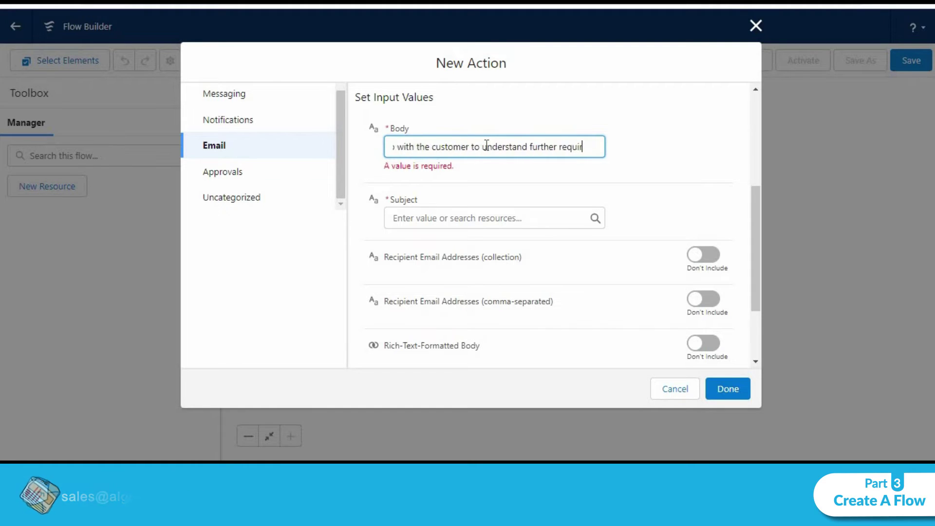
text(eent)
key(BackSpace)
key(BackSpace)
text(ment)
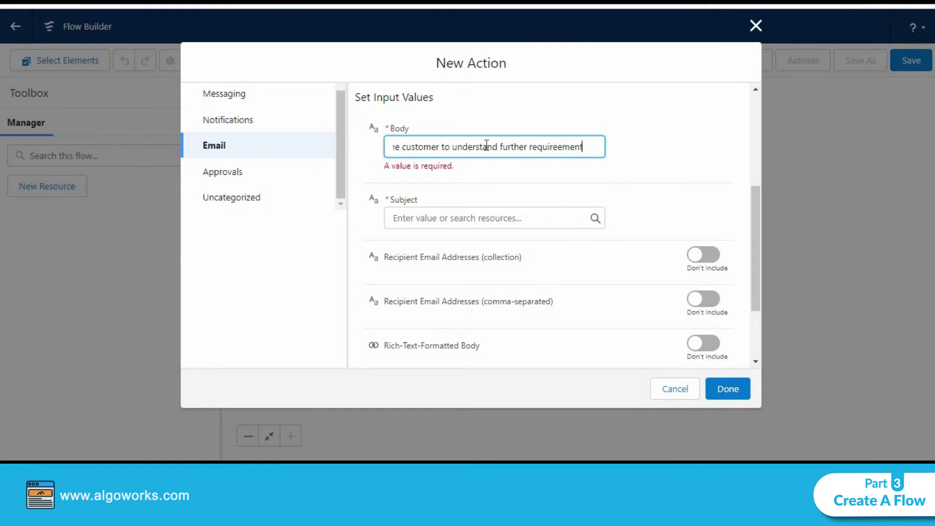
text(s.)
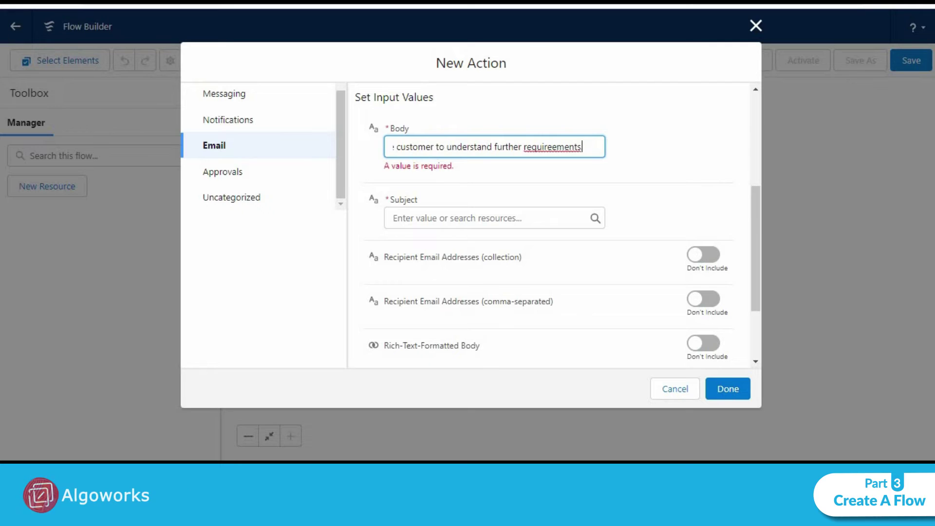
Step: Enter the email subject 'Action Now- Lead Alert!'
click(483, 224)
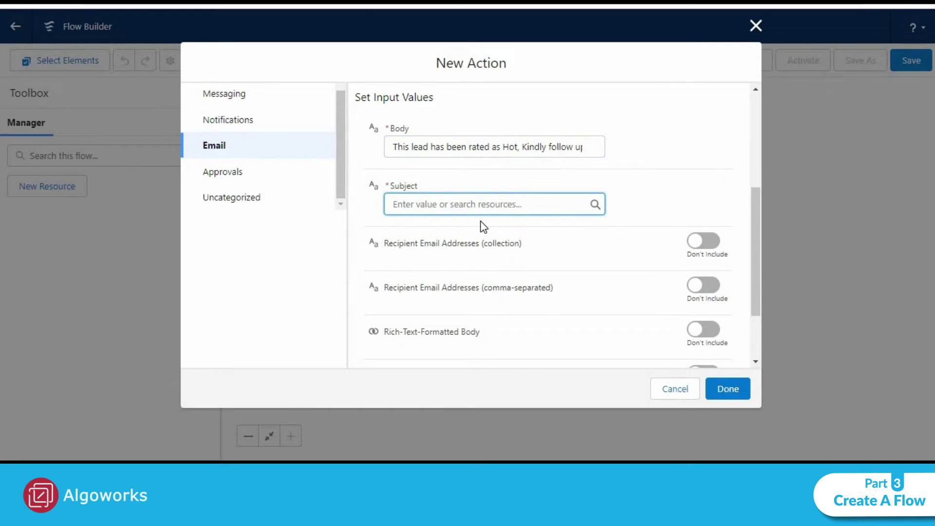
text(Act)
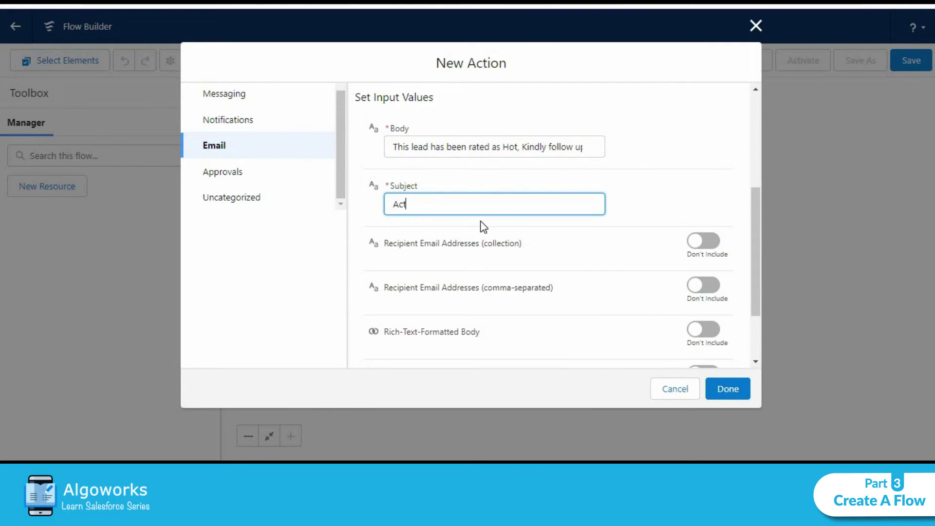
text(ion Now)
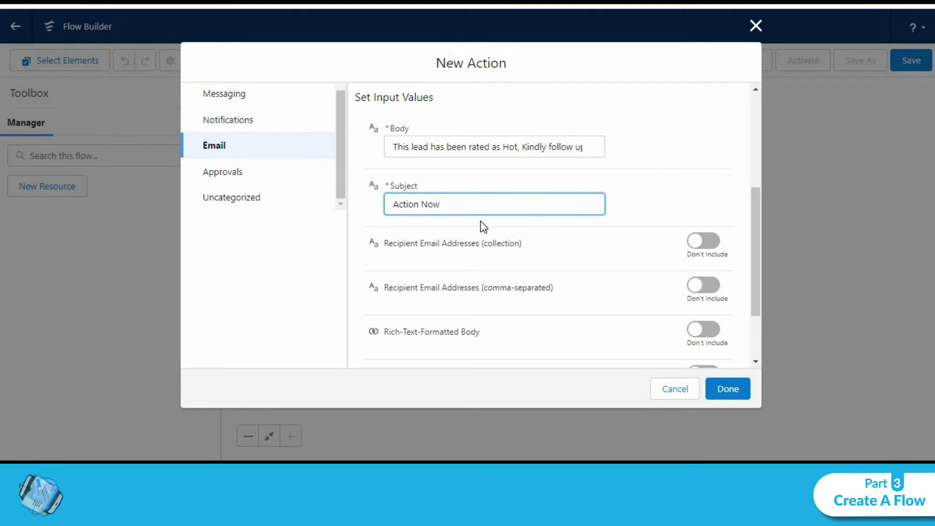
text(- Lead Alert!)
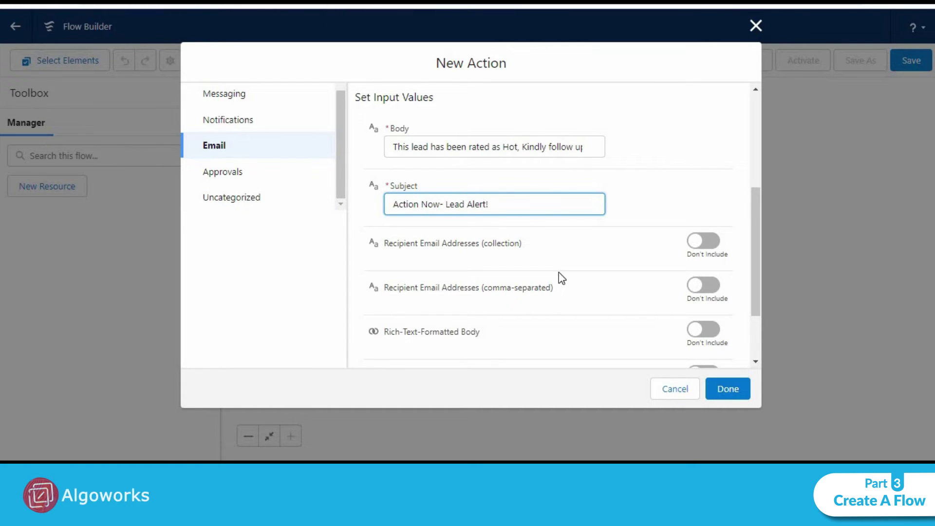
Step: Include recipient addresses set to the lead owner's email, {!$Record.Owner:User.Email}, and finish the action
scroll(559, 273, down, 2)
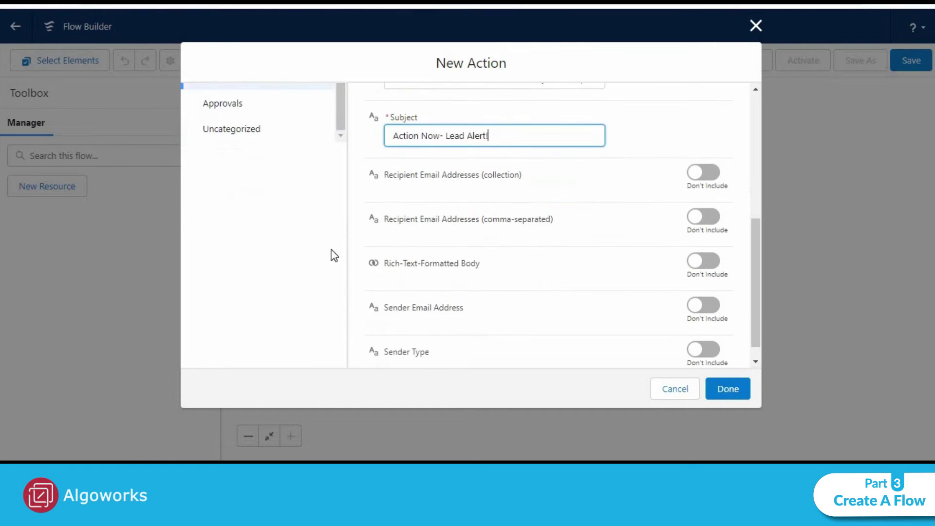
click(703, 216)
click(512, 227)
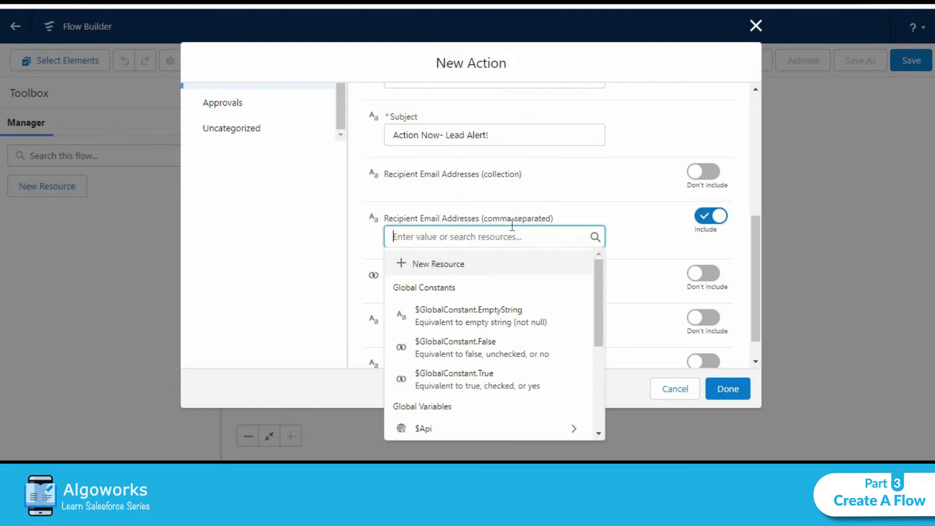
text(Record)
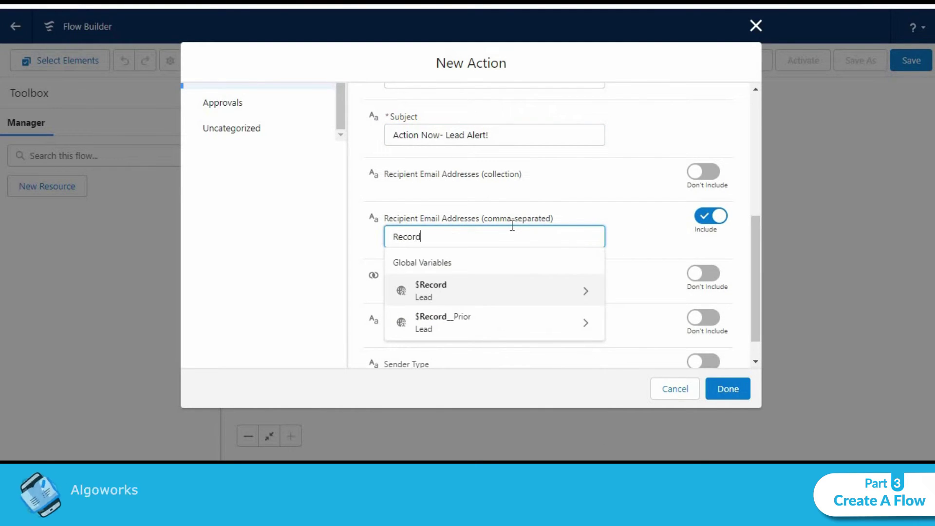
click(440, 297)
text(O)
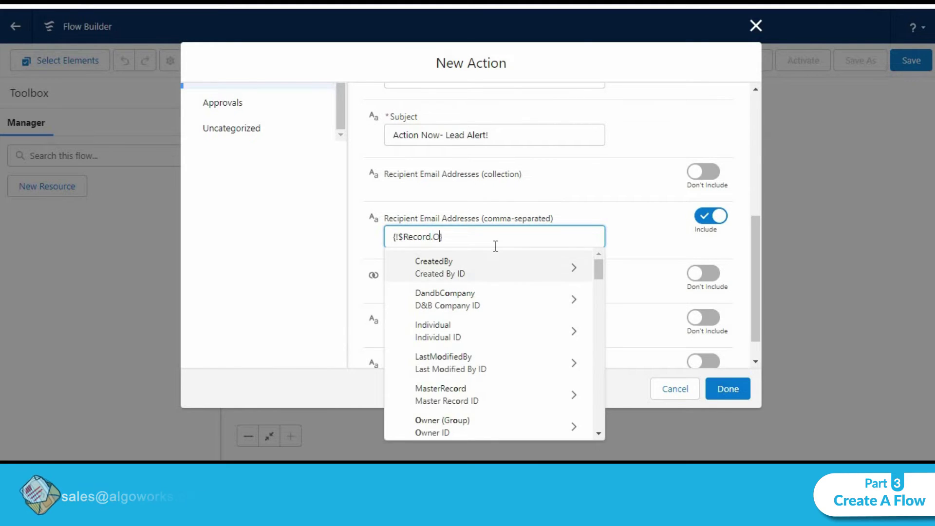
text(wn)
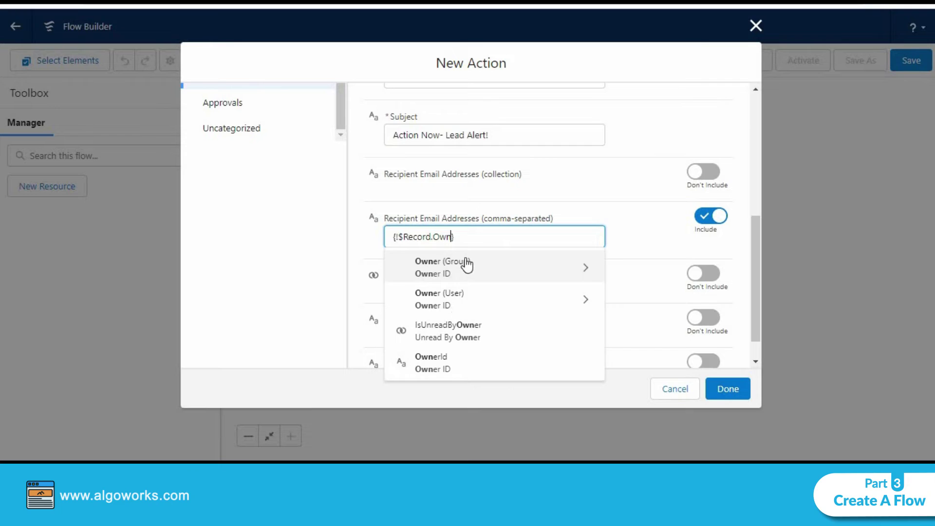
click(433, 306)
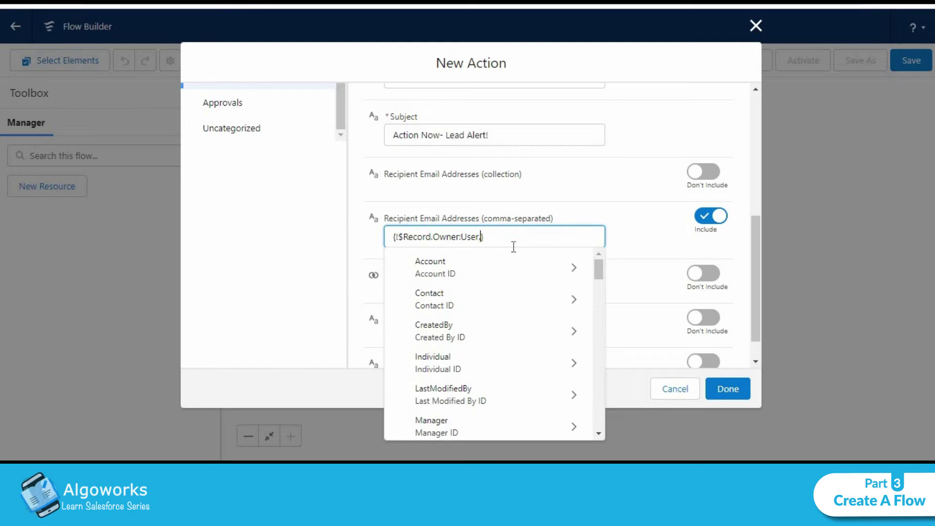
text(er.E)
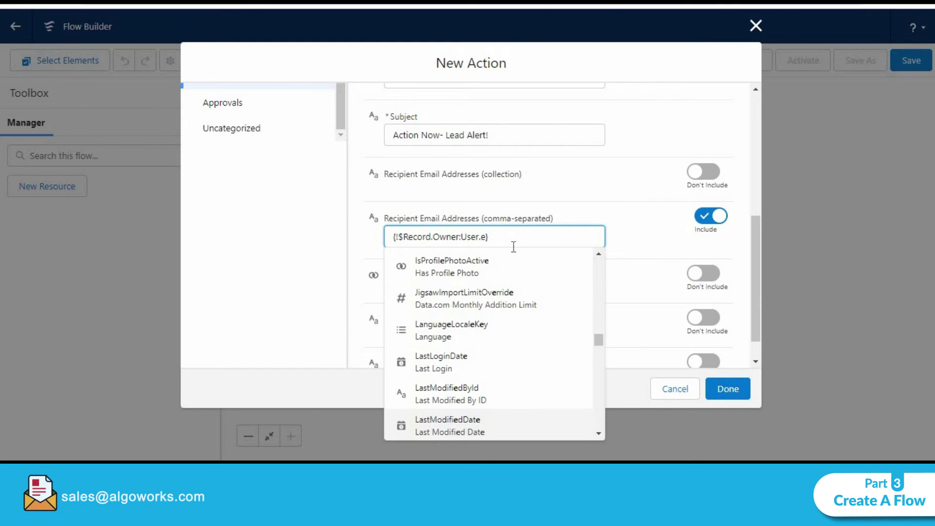
text(ma)
click(432, 305)
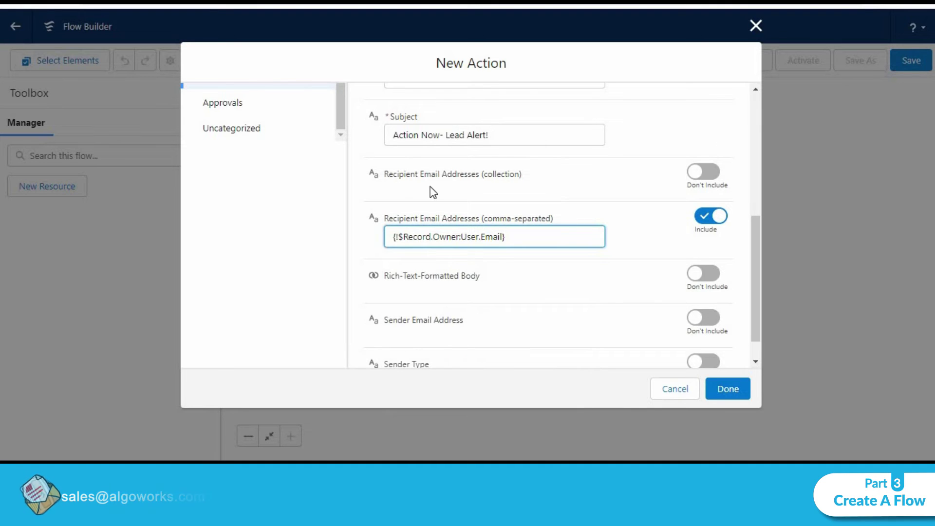
click(739, 390)
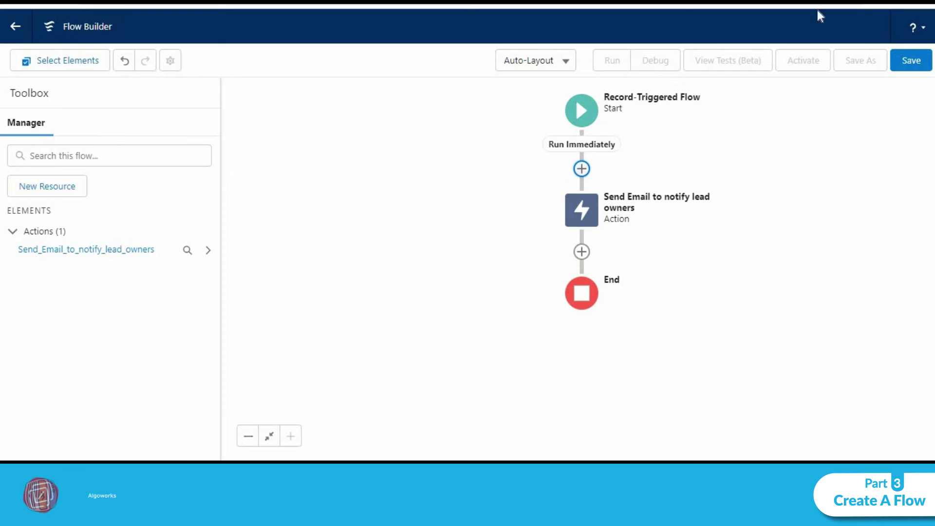
Step: Save the flow as 'Notification for Lead Owner' with API name Notification_for_Lead_Owner
click(913, 63)
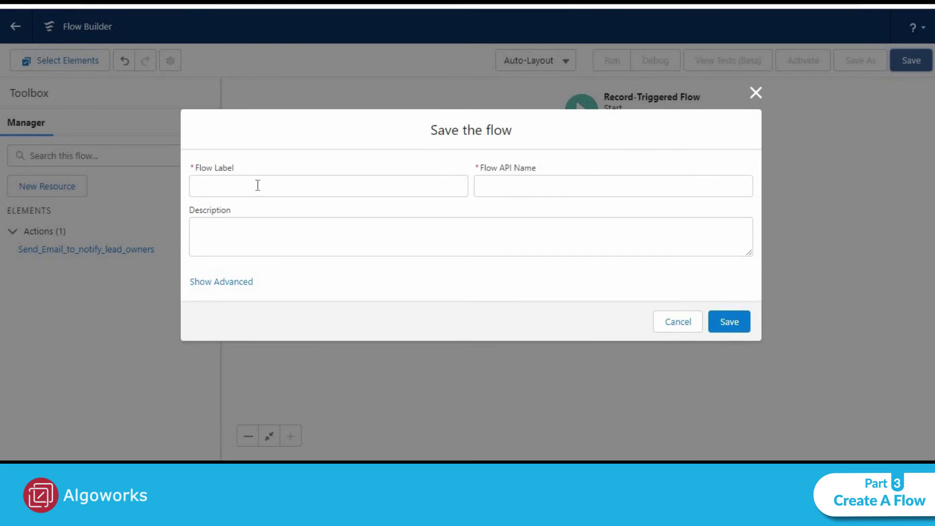
click(304, 190)
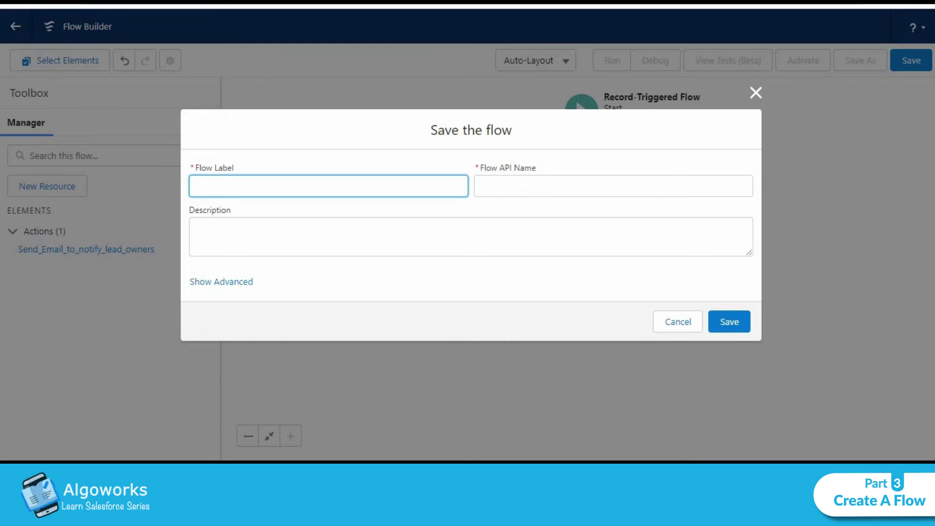
text(Lead )
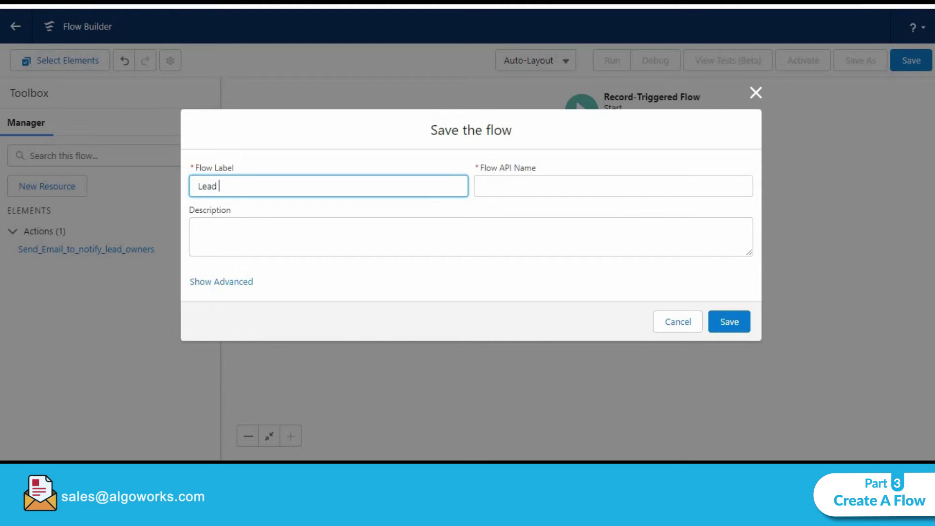
text(Notification for)
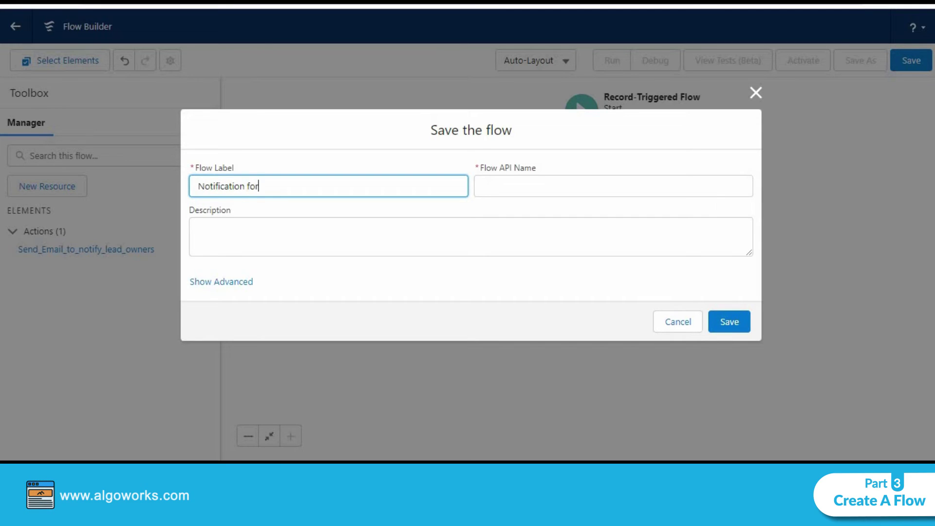
text( Lead Owner)
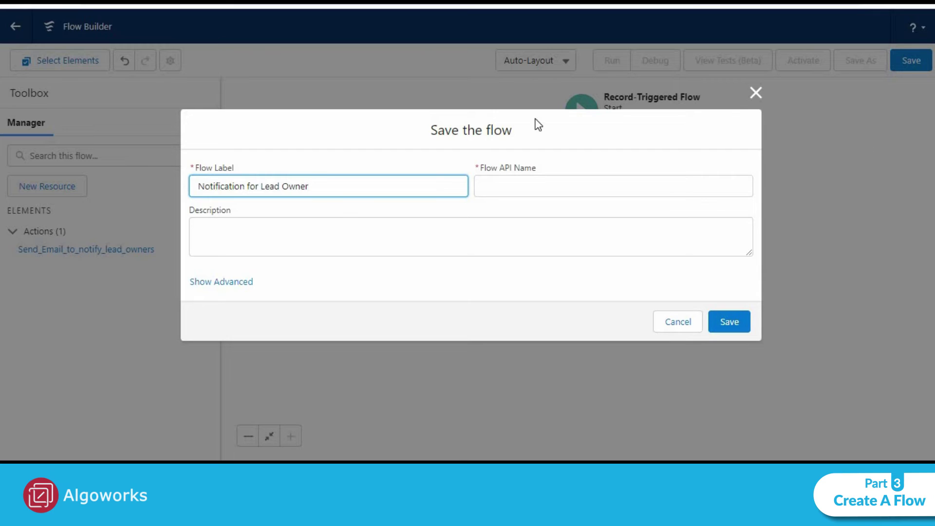
click(529, 186)
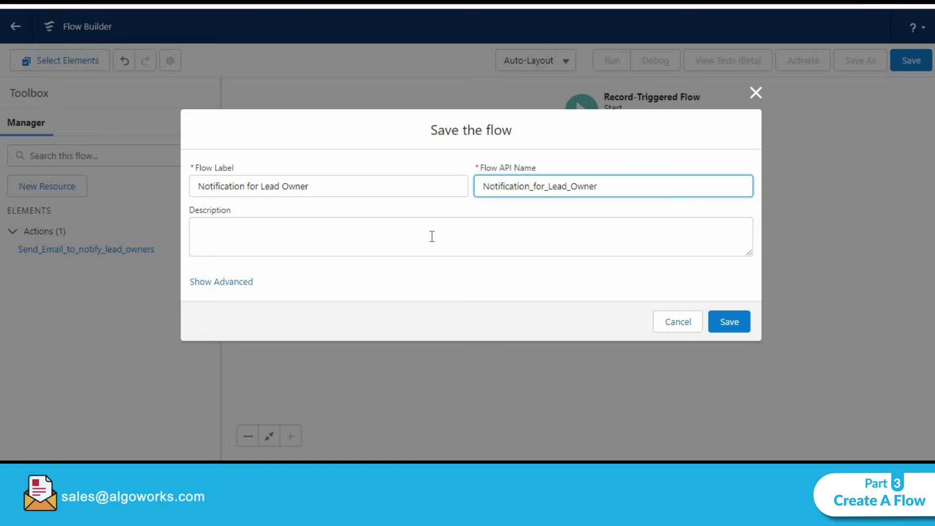
click(721, 317)
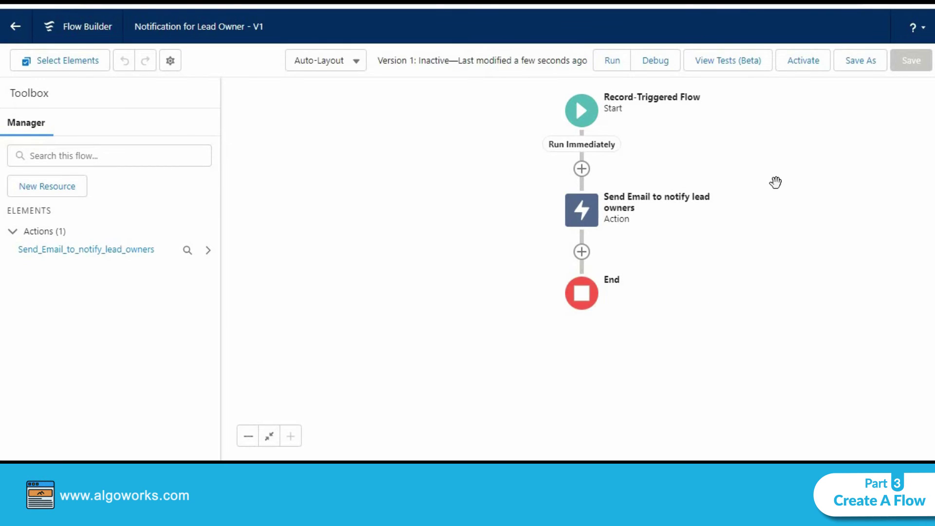
Step: Activate Version 1 of the saved flow
click(805, 70)
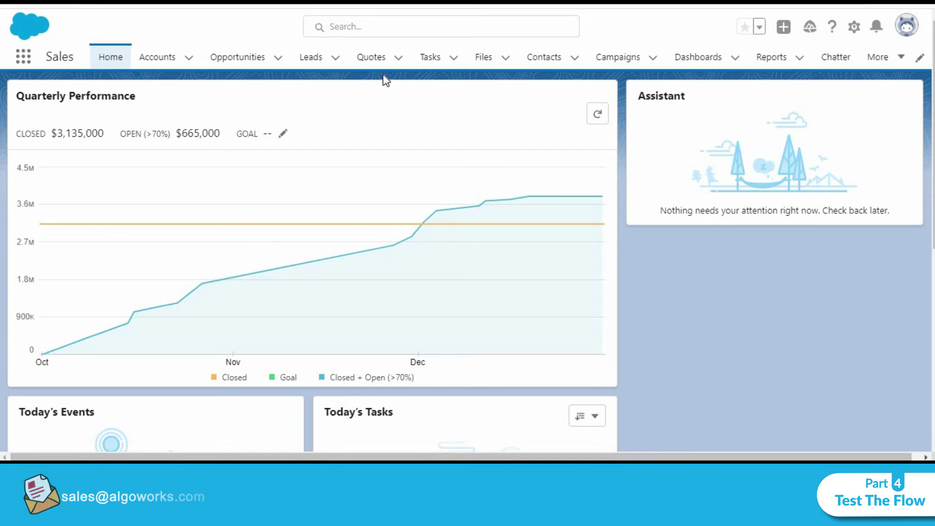
Step: Switch Leads to the All Open Leads view and show Jackson Controls' Details fields
click(311, 57)
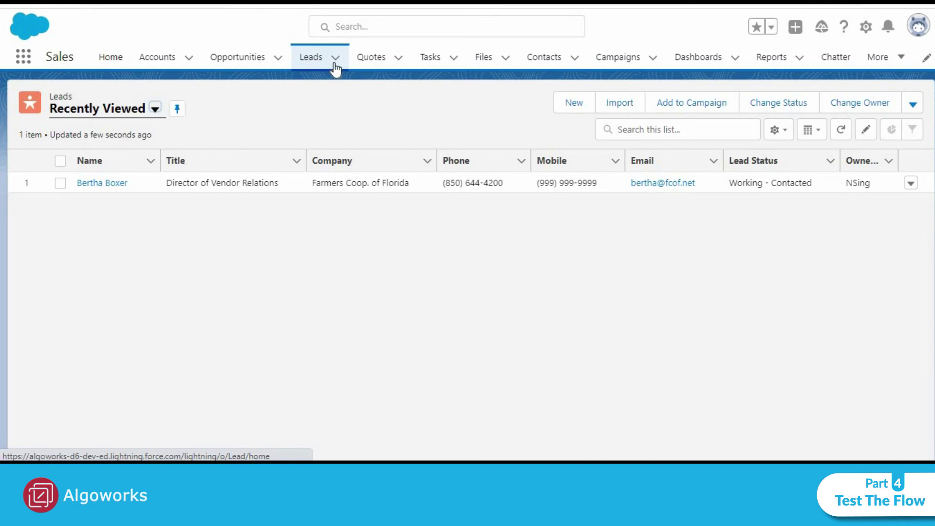
click(154, 108)
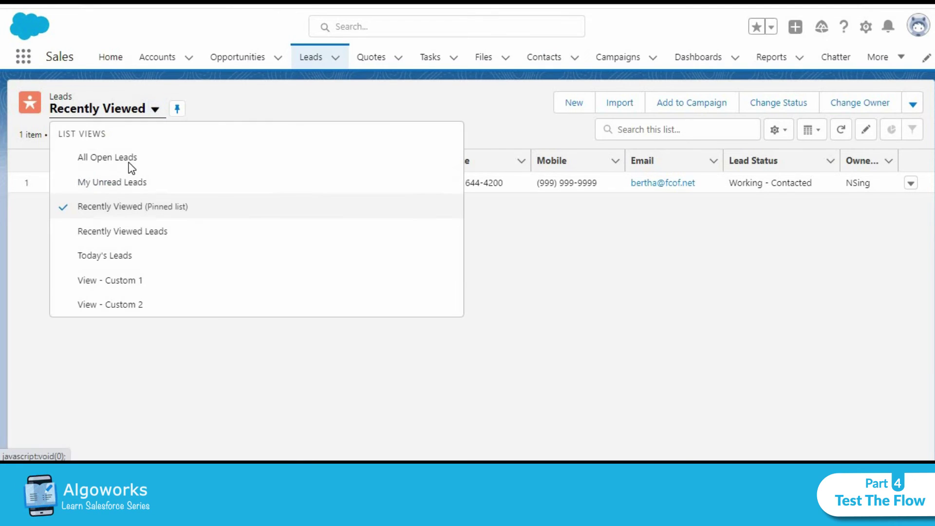
click(130, 166)
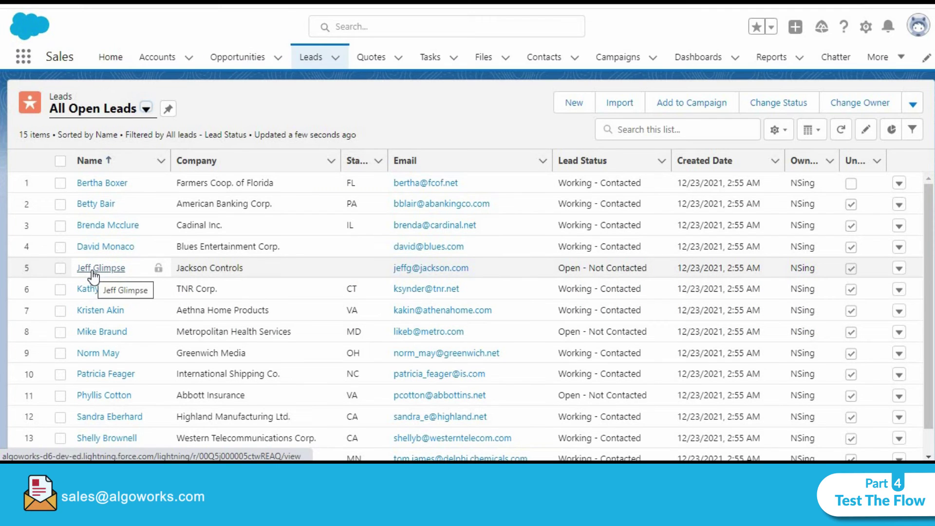
click(93, 275)
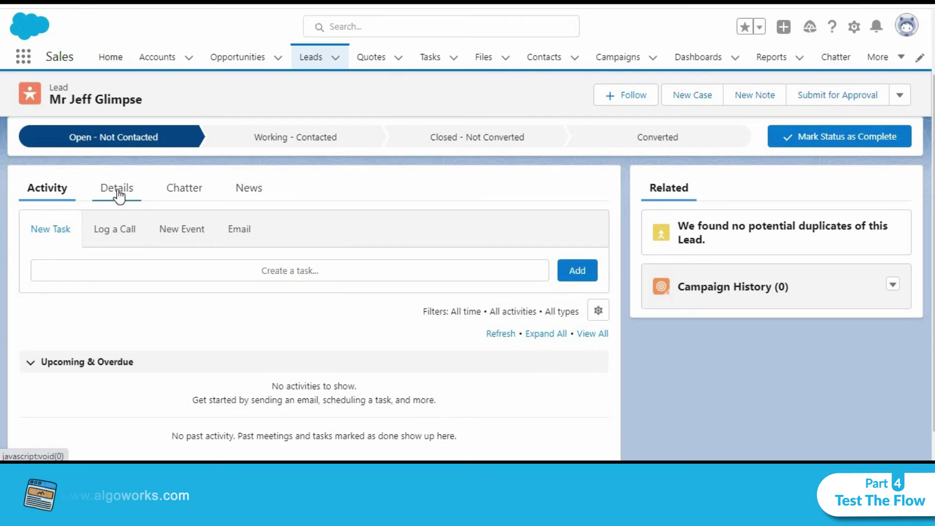
click(119, 196)
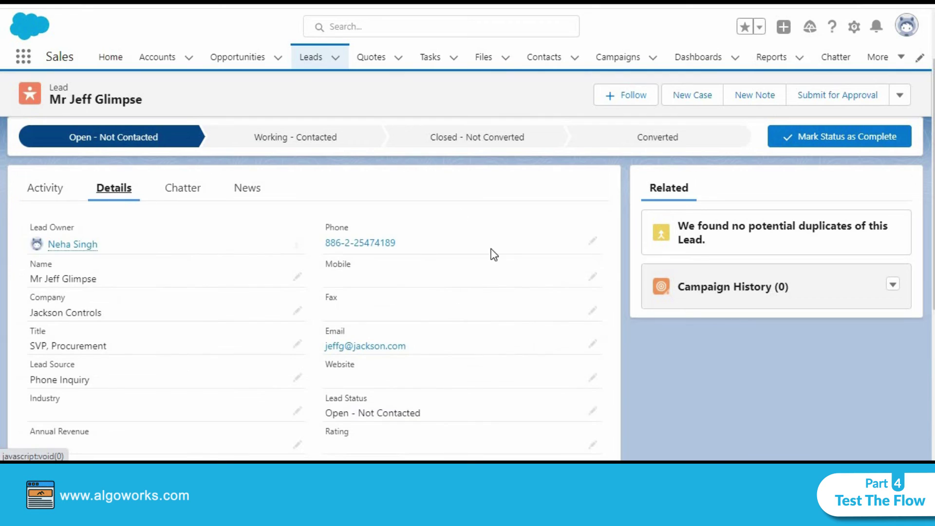
scroll(551, 257, down, 3)
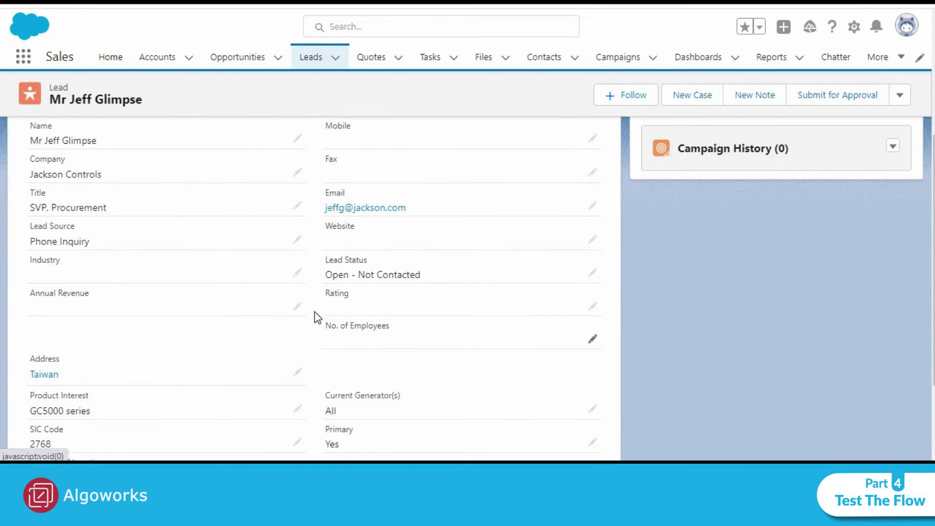
Step: Change the Jackson Controls lead's Rating from blank to Hot and save it
click(591, 307)
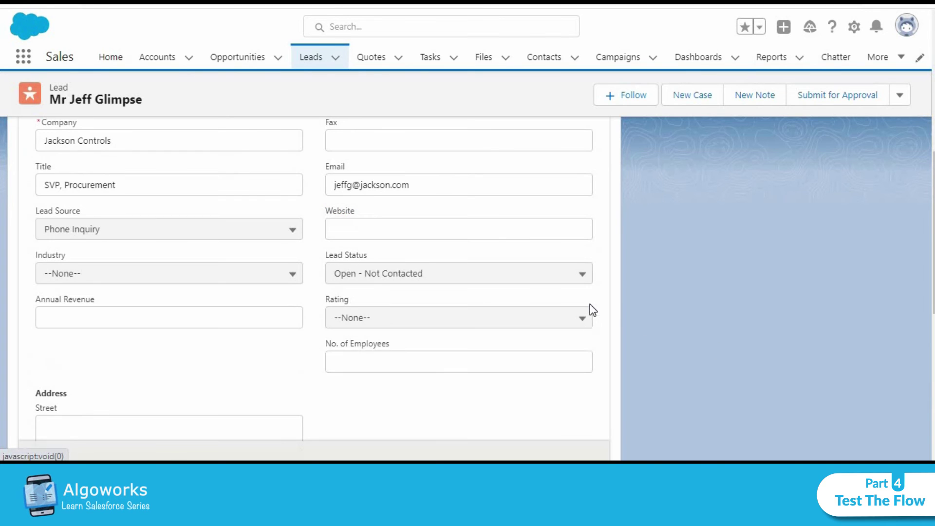
click(473, 370)
click(341, 441)
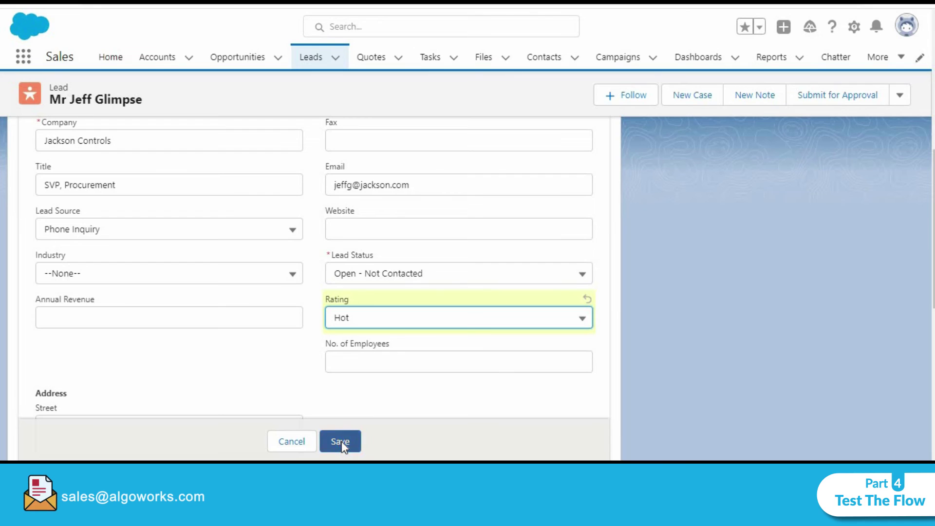